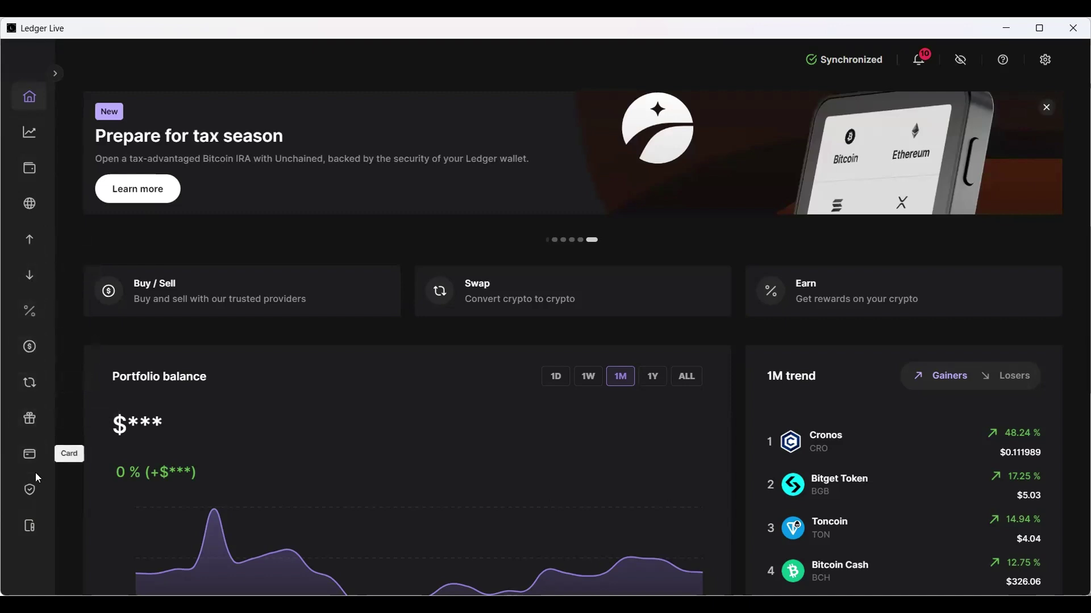
left_click(38, 519)
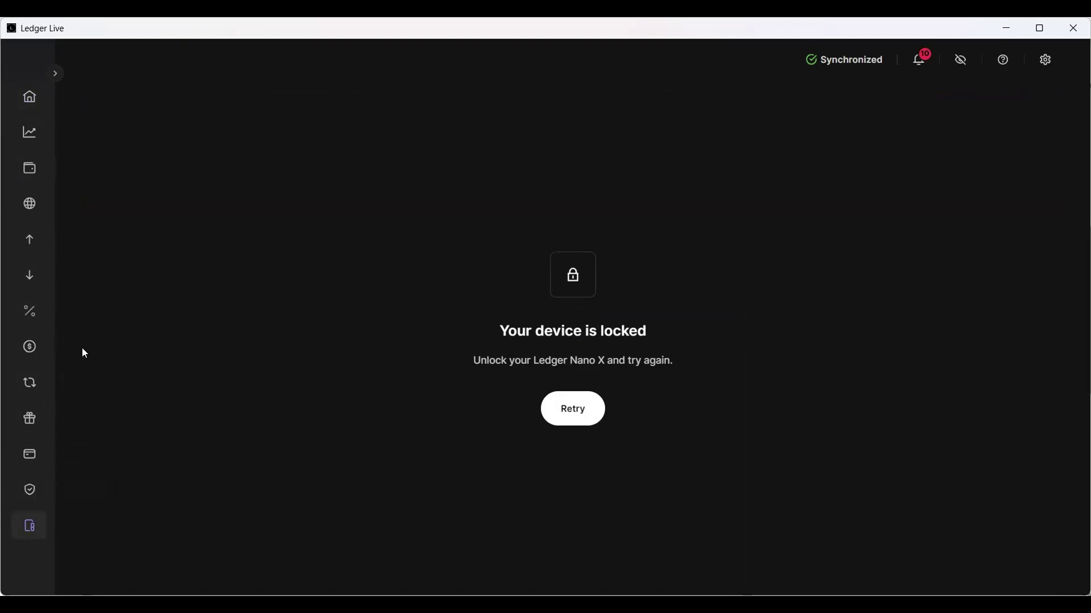
left_click(577, 405)
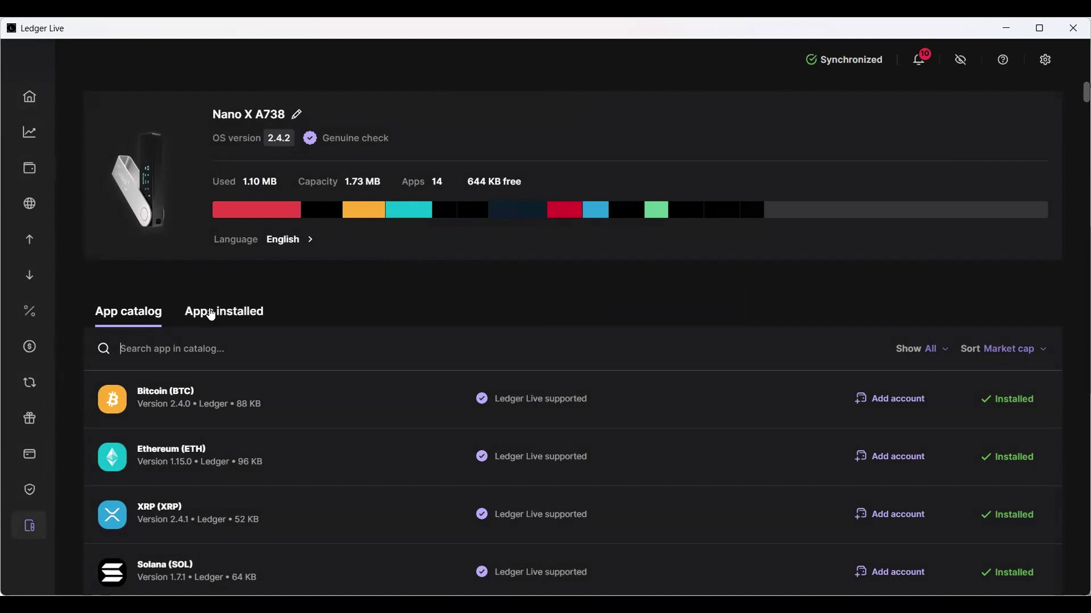
left_click(211, 313)
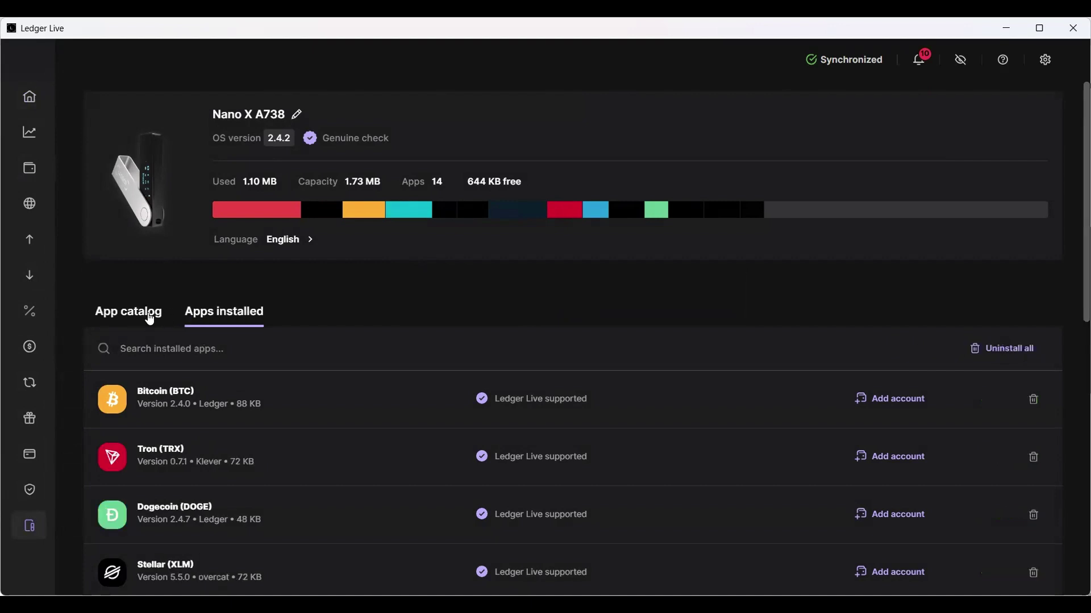
left_click(149, 313)
left_click(159, 346)
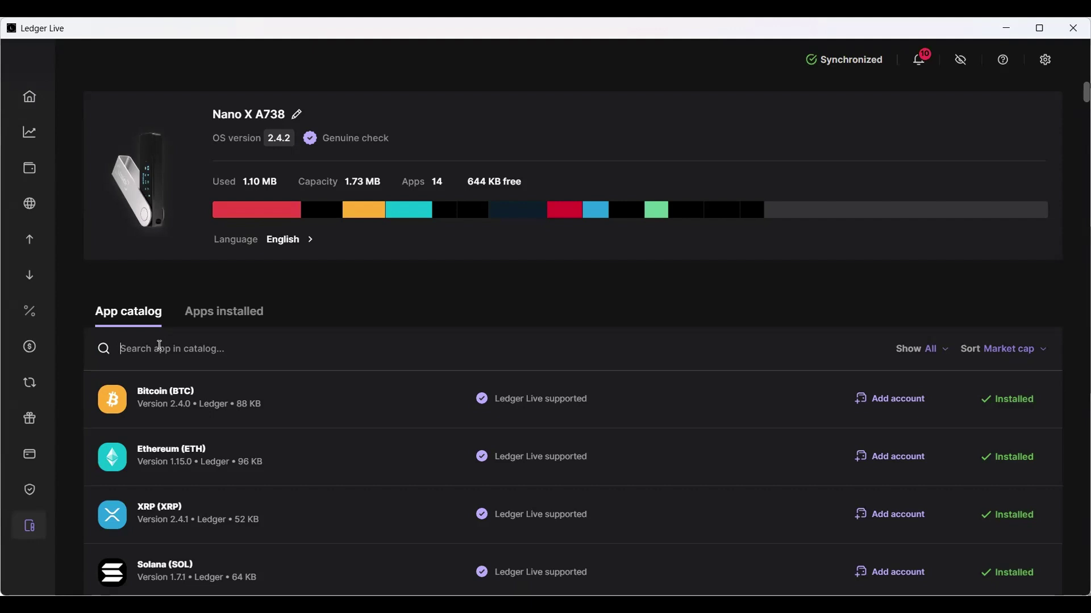
type("T")
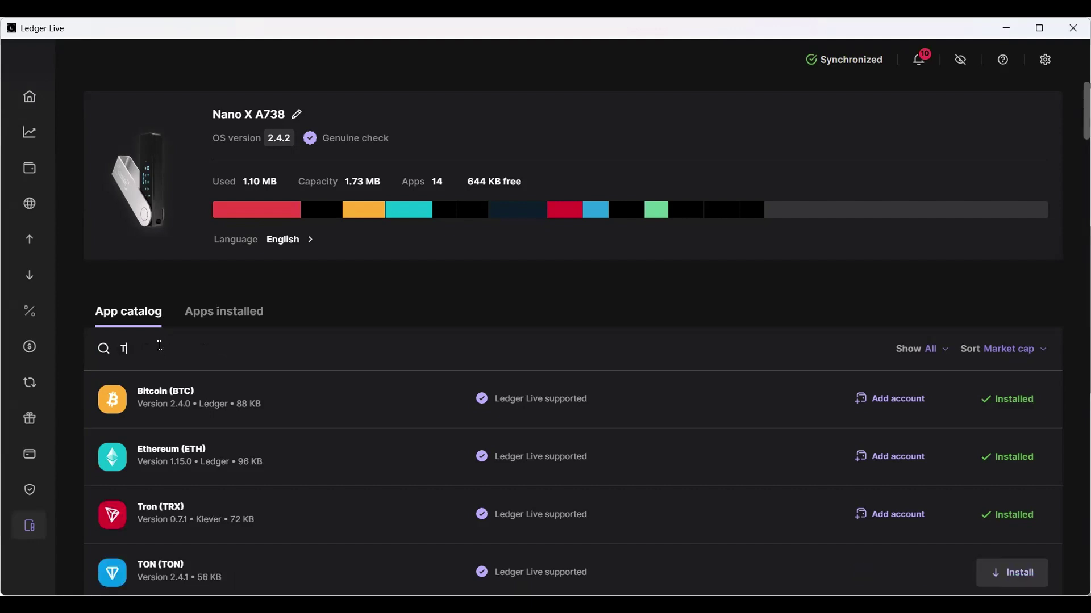
type("erra")
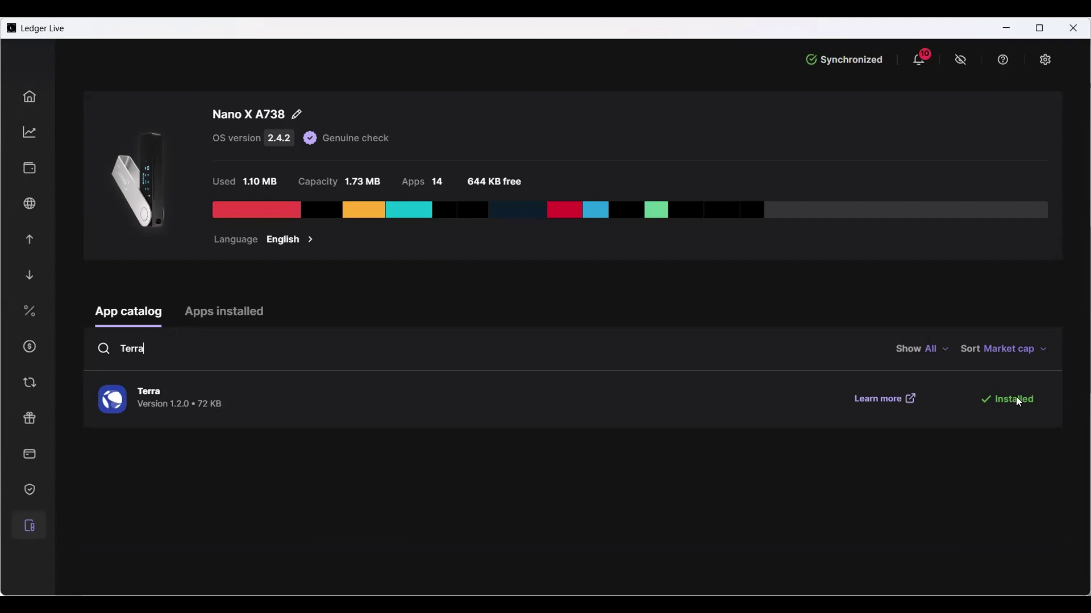
left_click(223, 316)
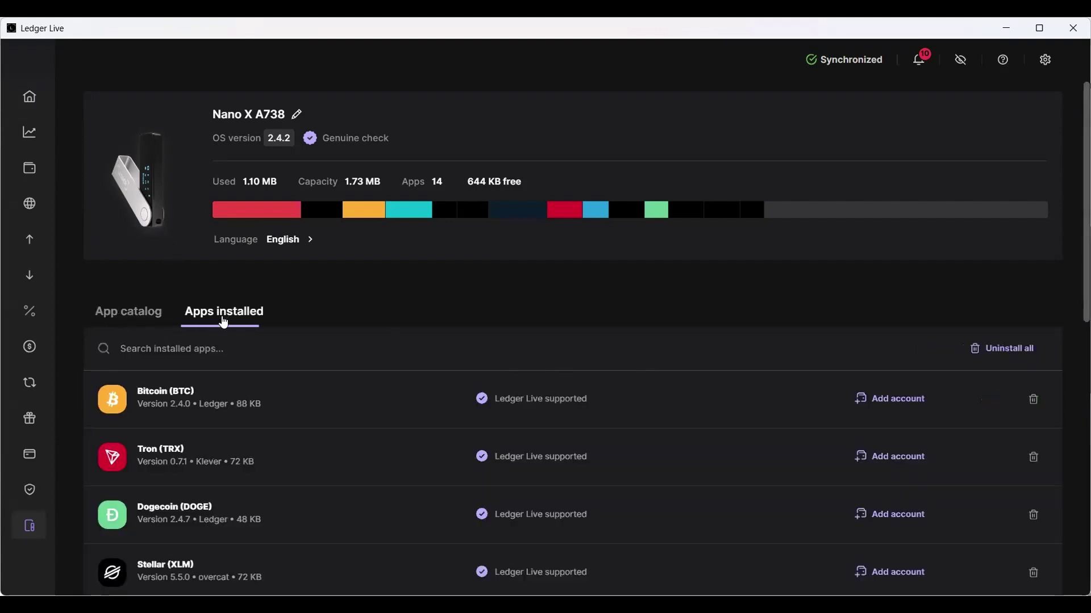
left_click(210, 344)
type("Terra")
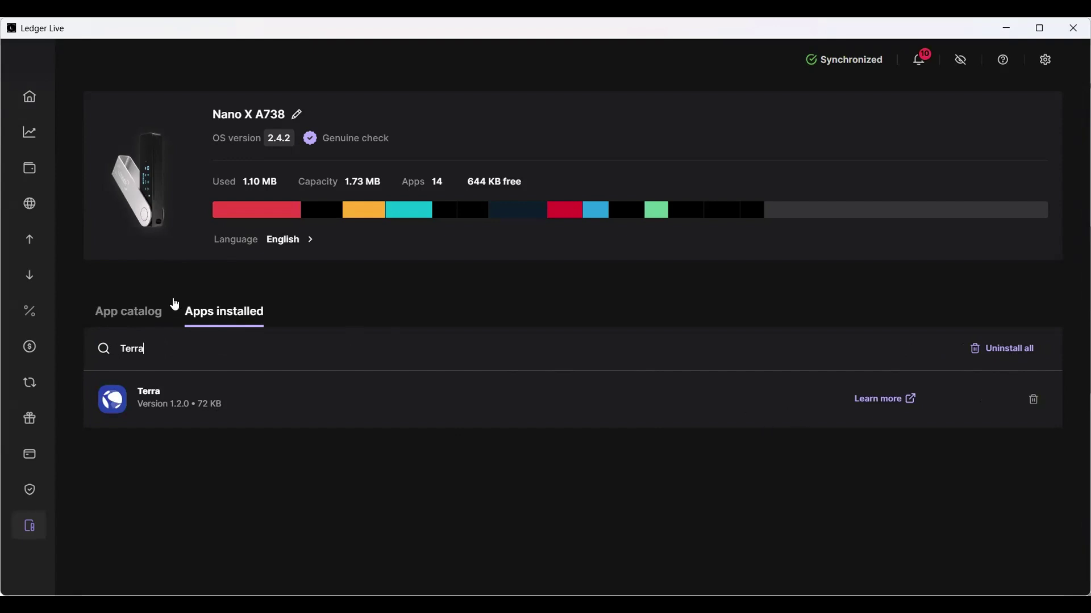
left_click(135, 316)
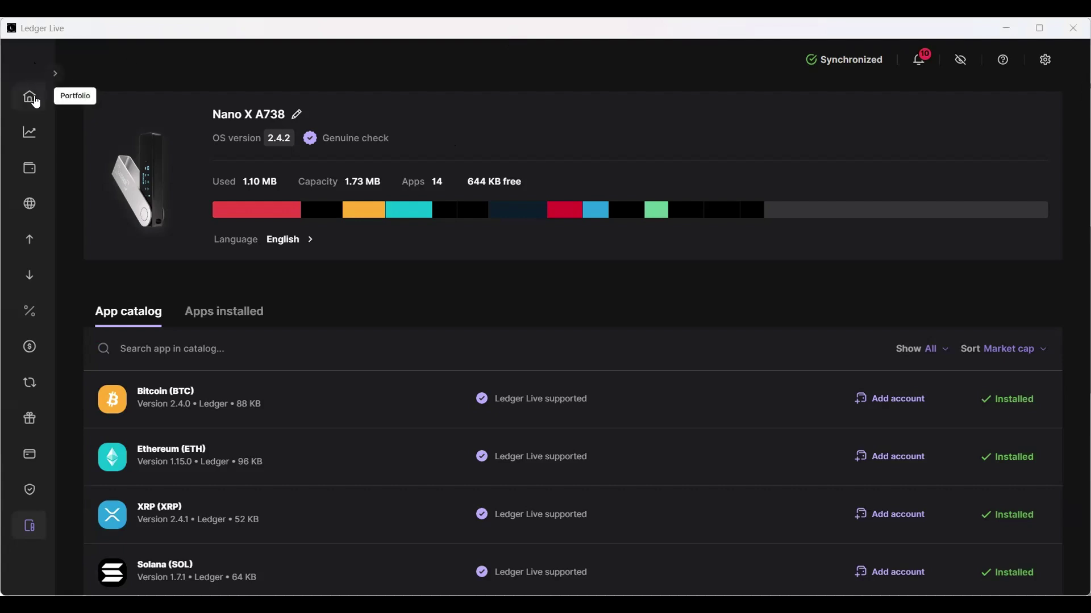
Search the app catalog for Terra to confirm version 1.2.0 is installed.
left_click(33, 98)
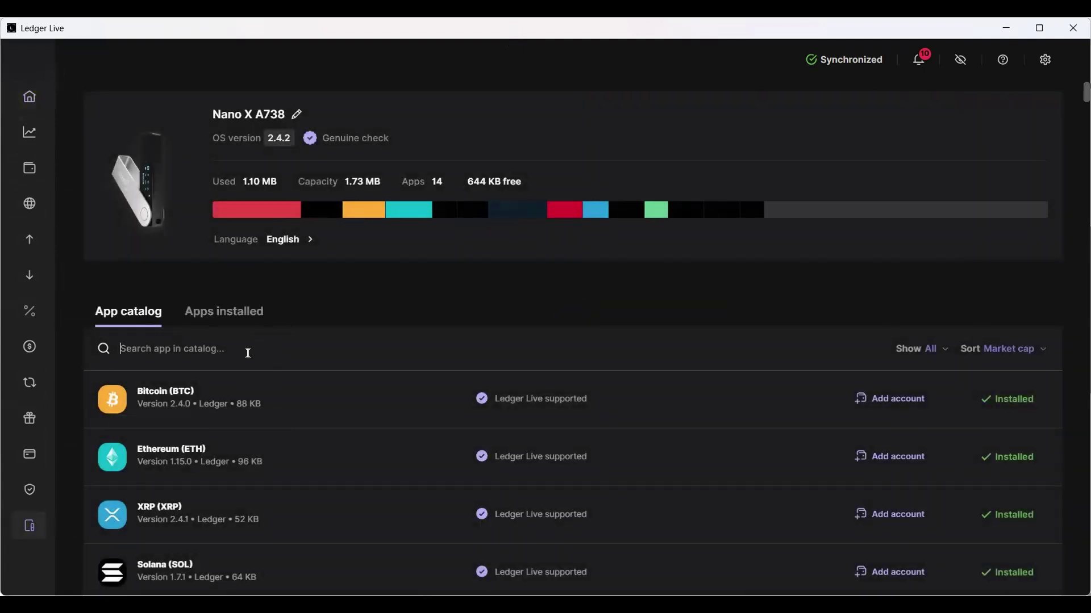
type("Terra")
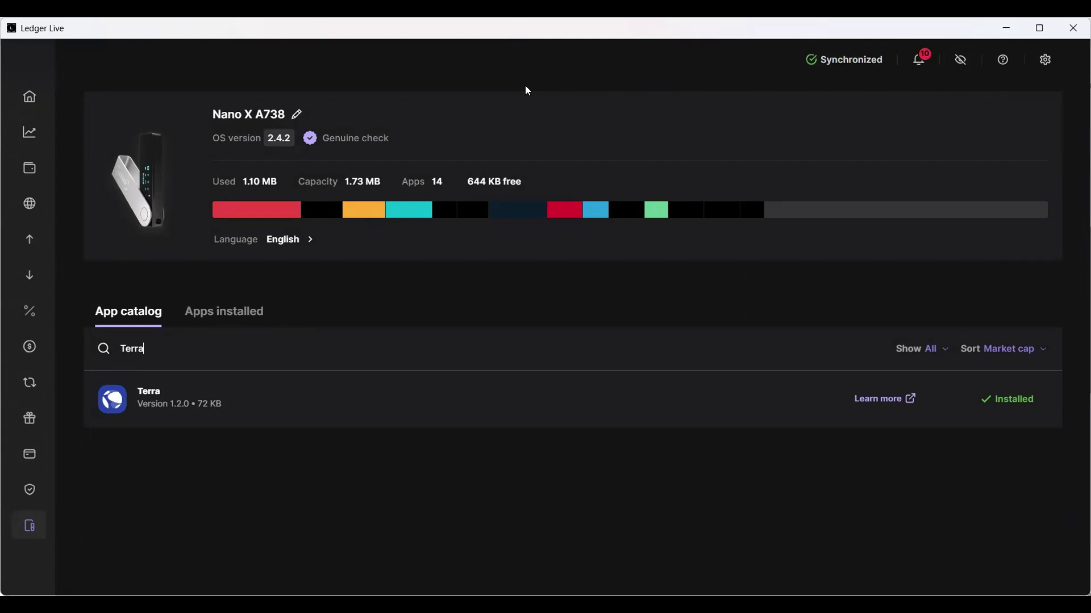
Open Galaxy Station Wallet from Chrome's extensions and choose Add Wallet from the wallet selector.
key("alt+Tab")
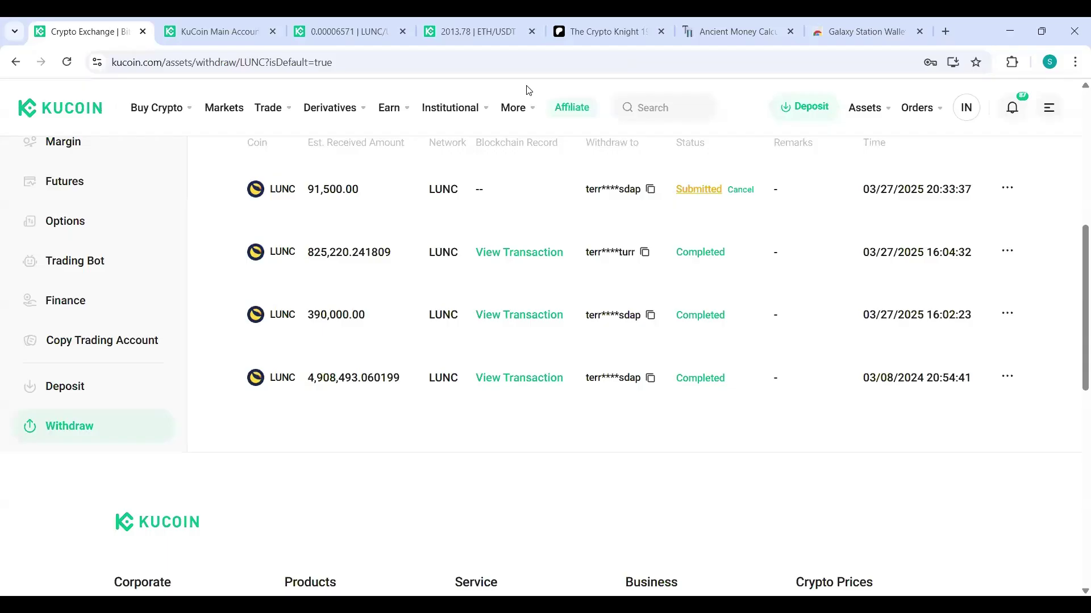
left_click(1012, 63)
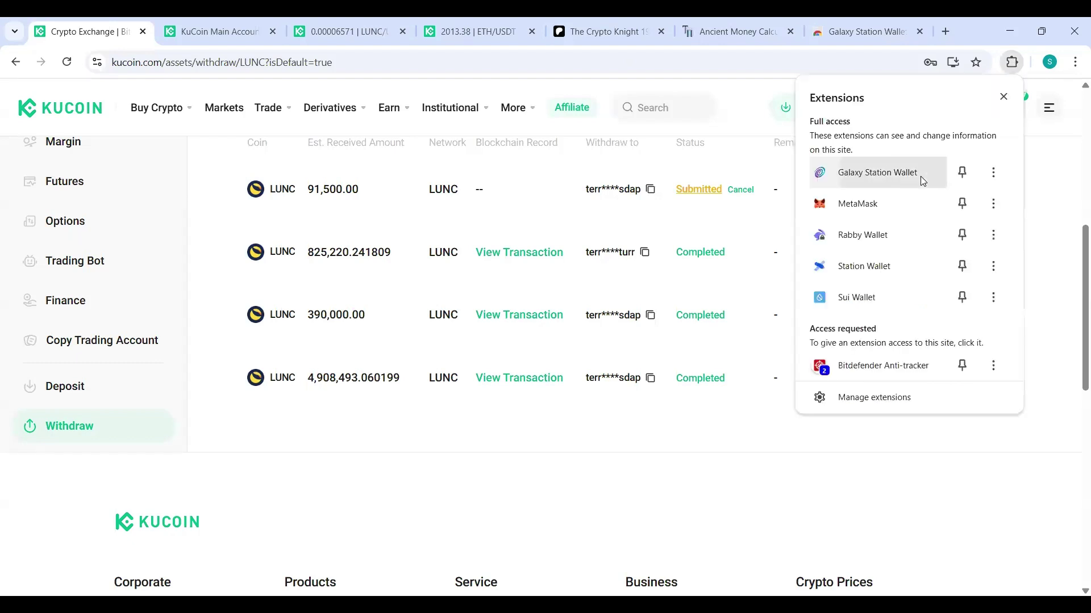
left_click(920, 176)
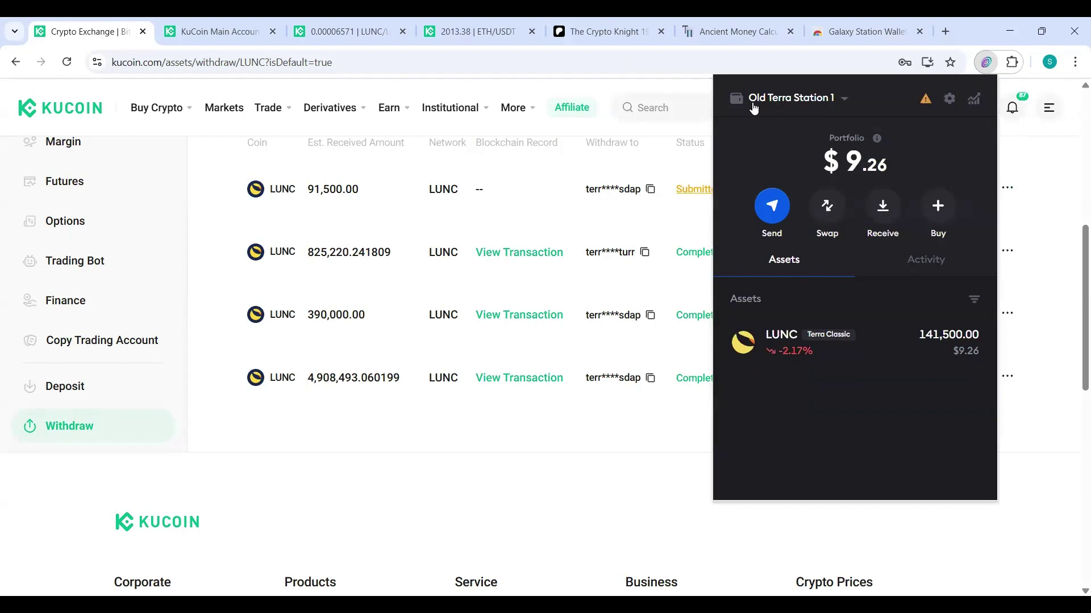
left_click(842, 101)
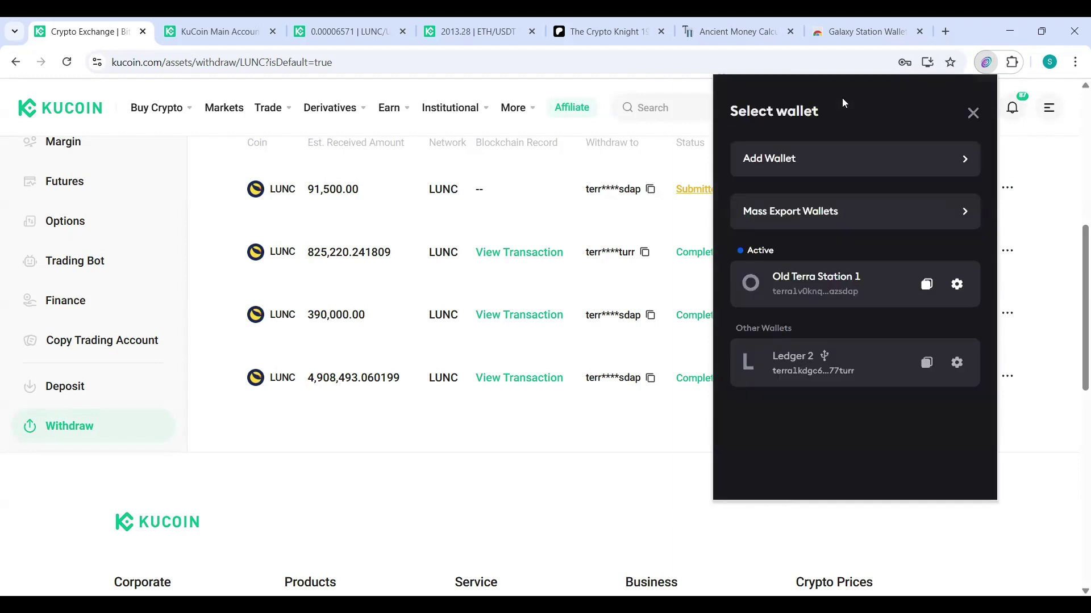
left_click(879, 160)
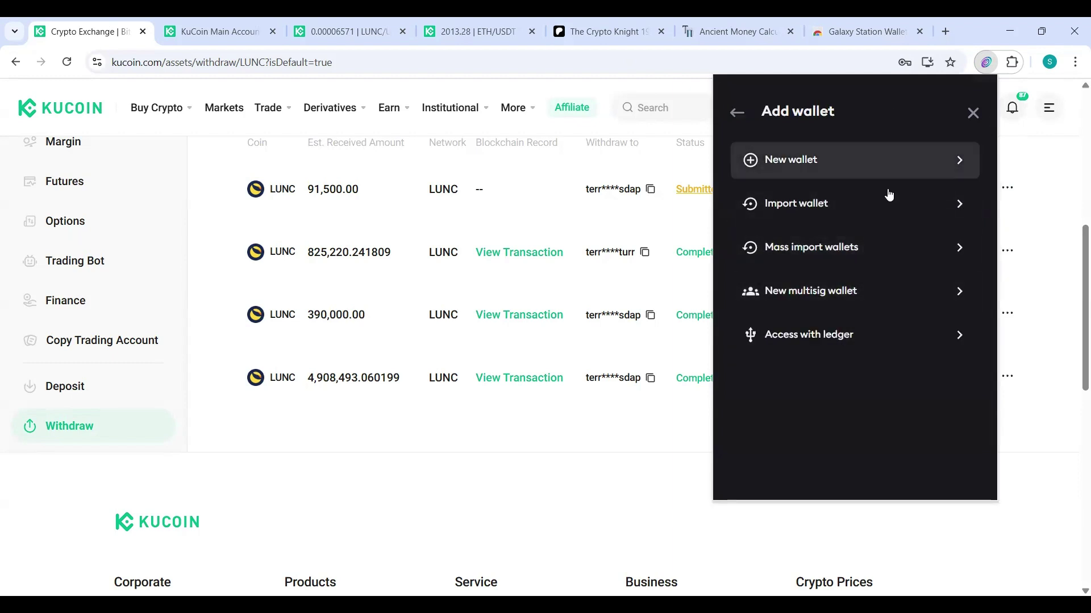
Choose Access with Ledger and name the wallet Ledger 3 after Ledger 2 proves taken.
left_click(899, 336)
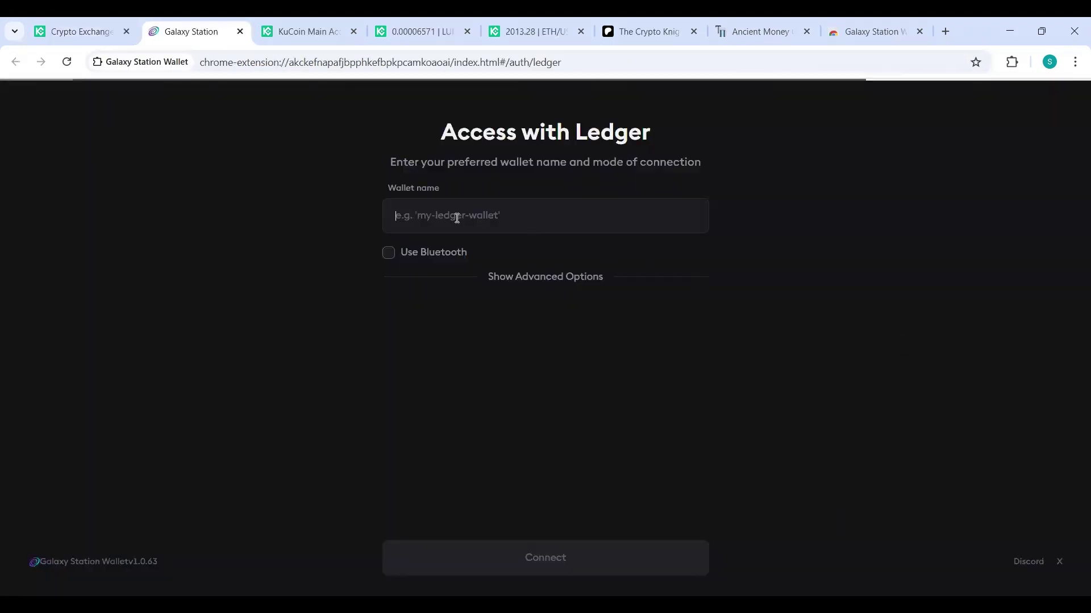
left_click(414, 212)
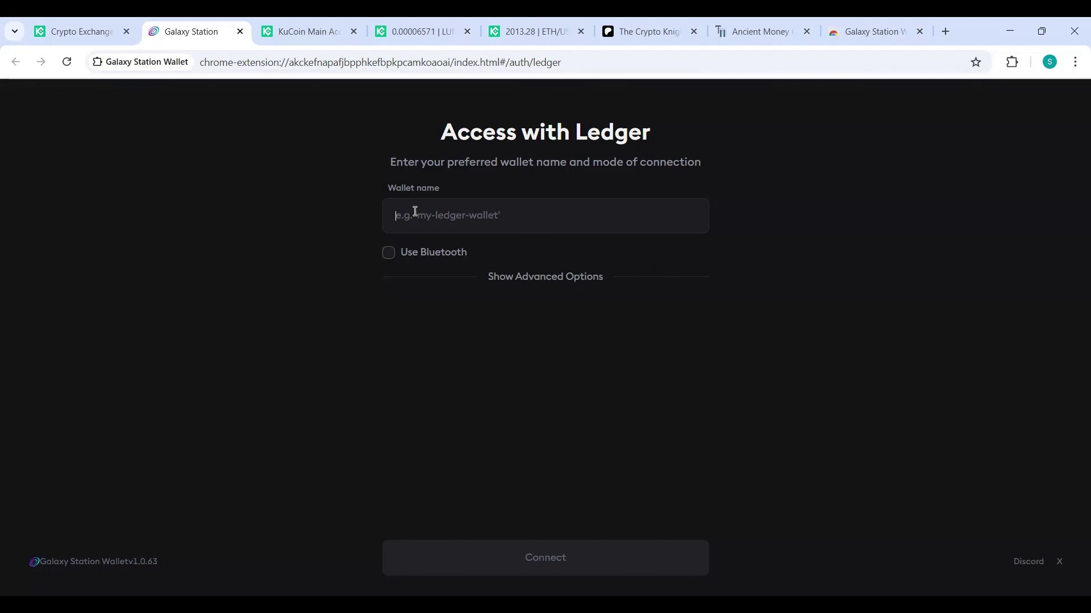
type("L")
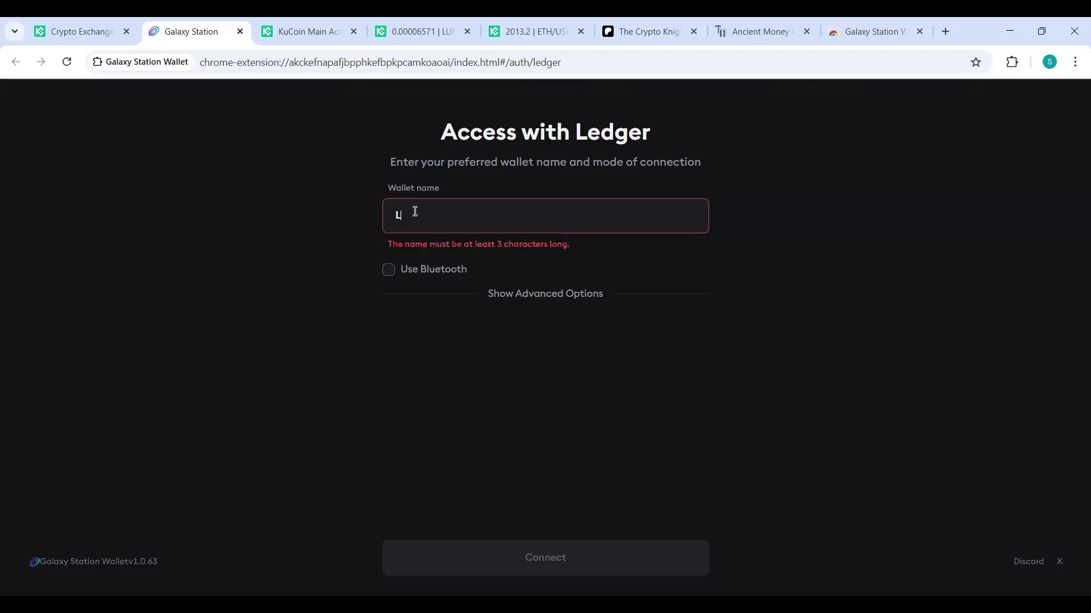
type("edge")
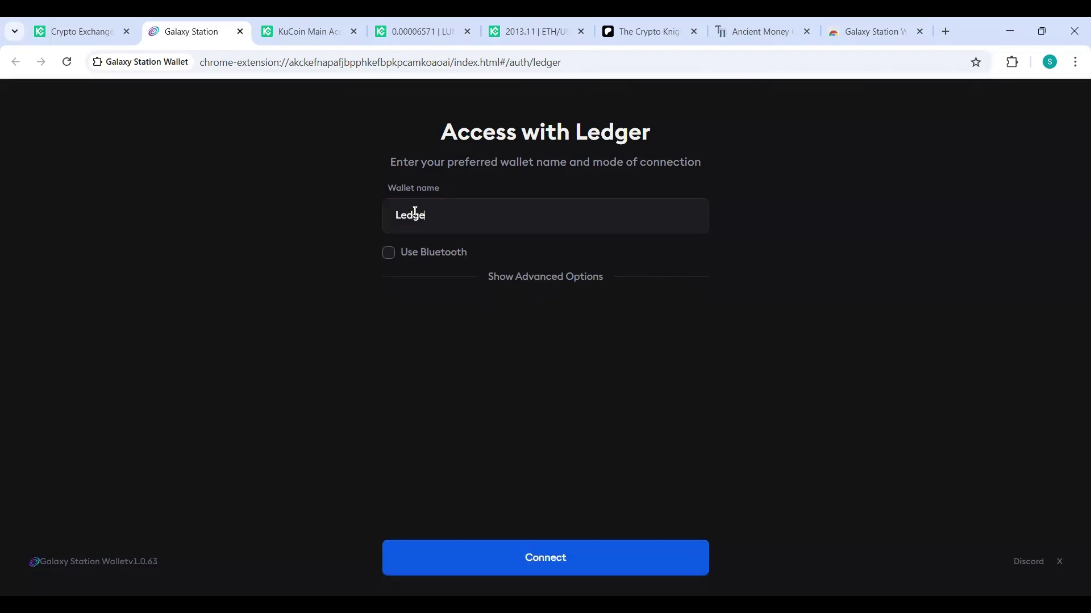
type("r 2")
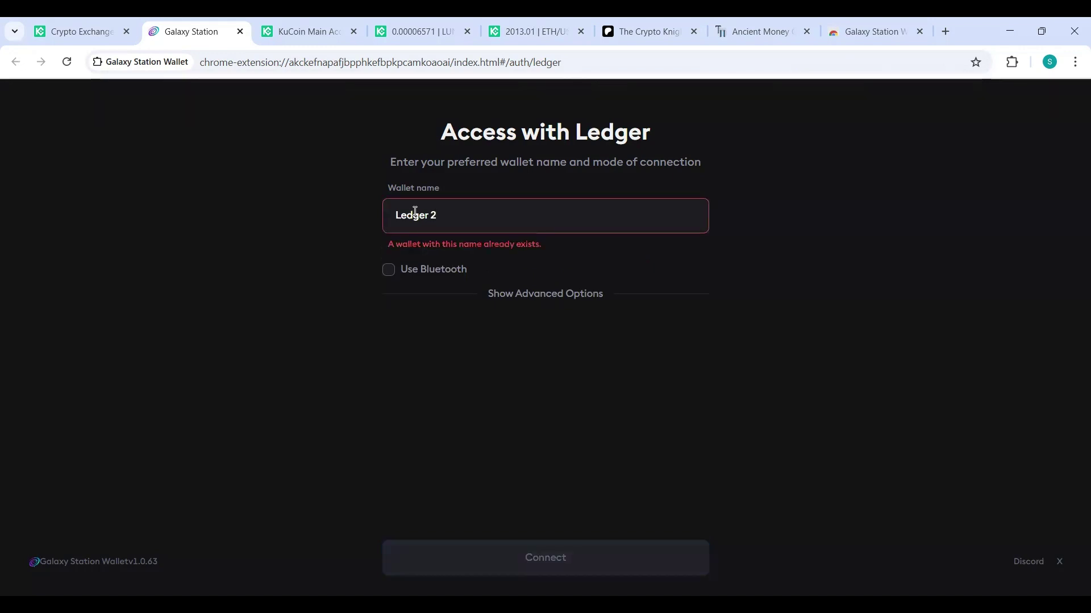
key("BackSpace")
key("BackSpace")
key("BackSpace")
key("BackSpace")
key("BackSpace")
key("BackSpace")
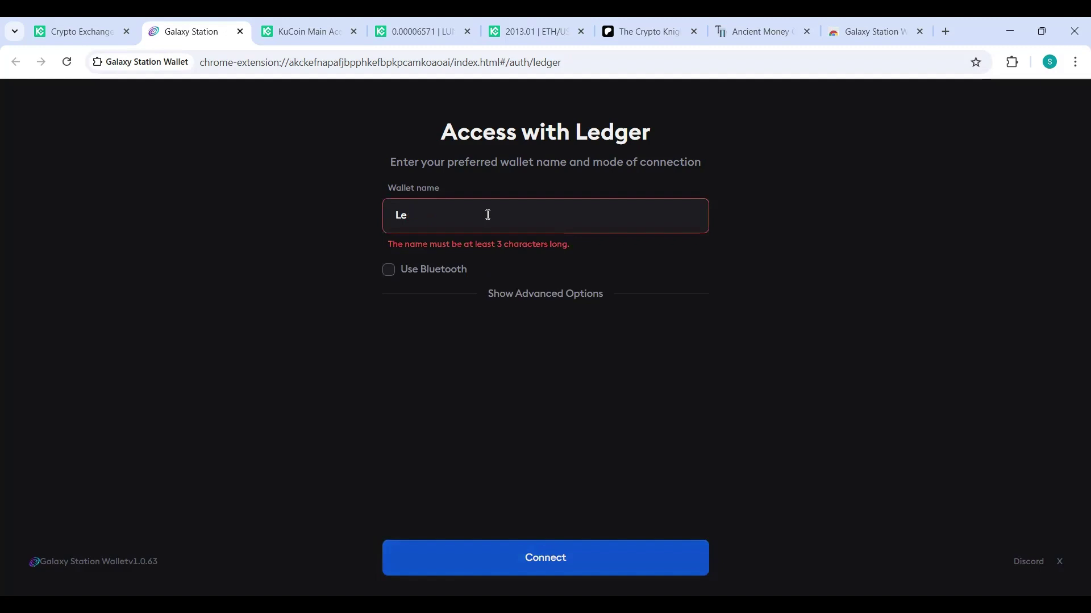
key("BackSpace")
key("BackSpace")
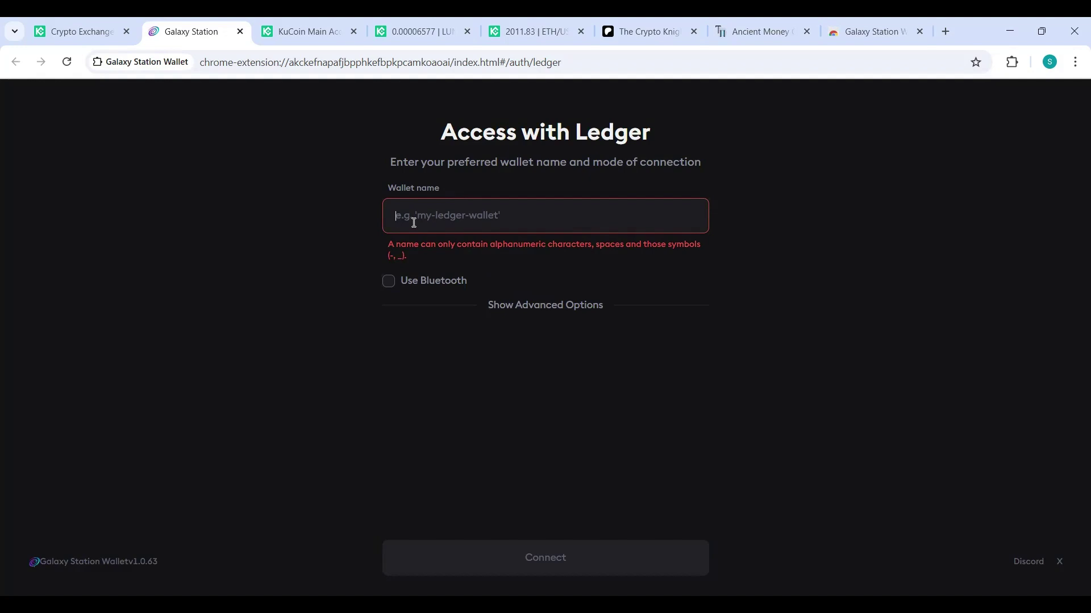
type("L")
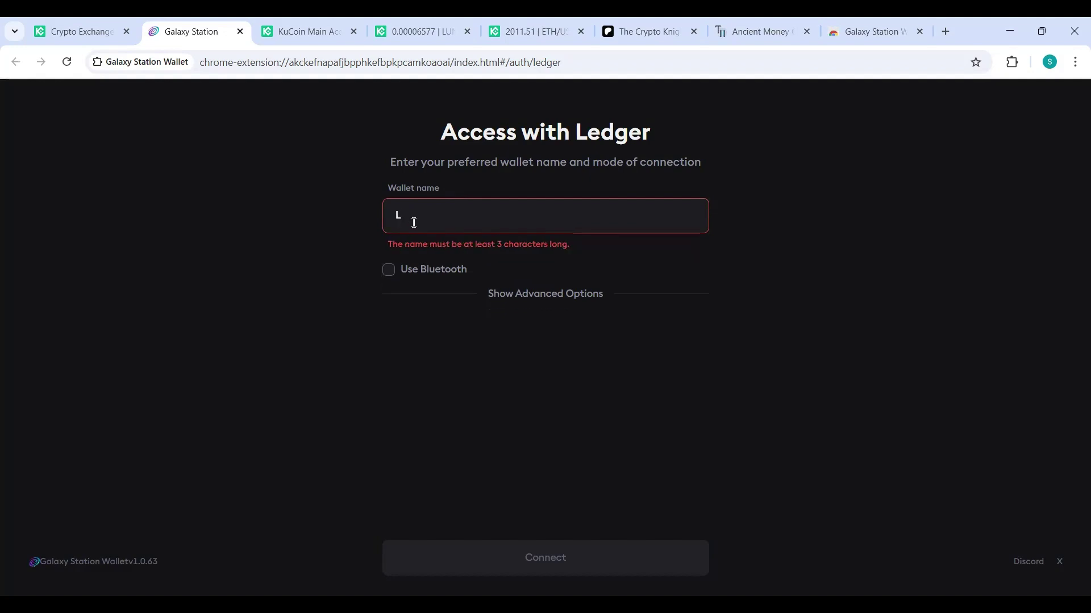
type("edger")
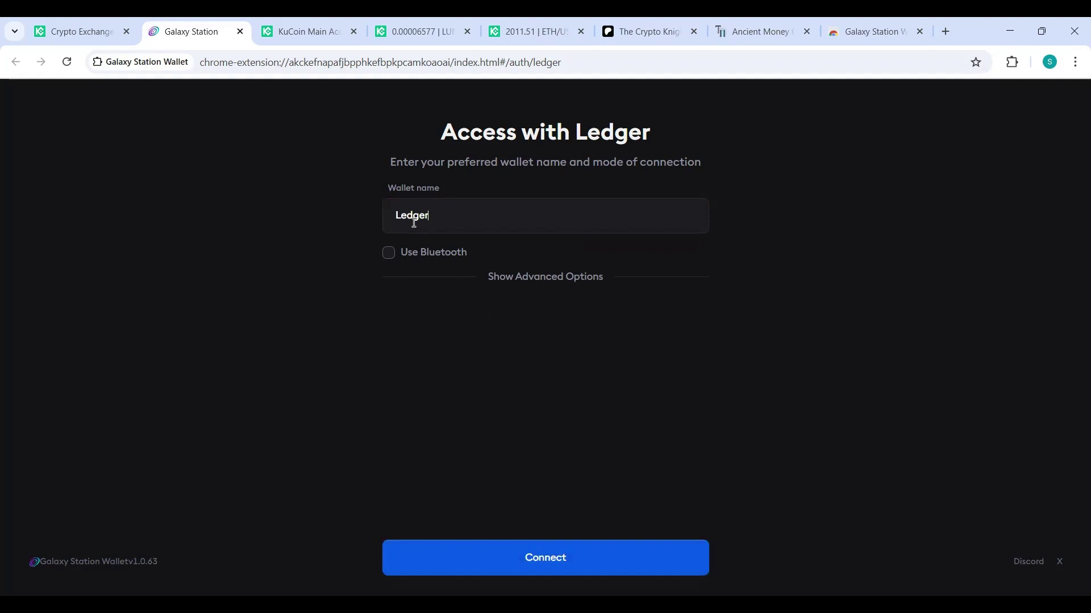
type(" 3")
Connect the Ledger as Ledger 3 for Terra only, skipping Cosmos, and finish setup.
left_click(645, 559)
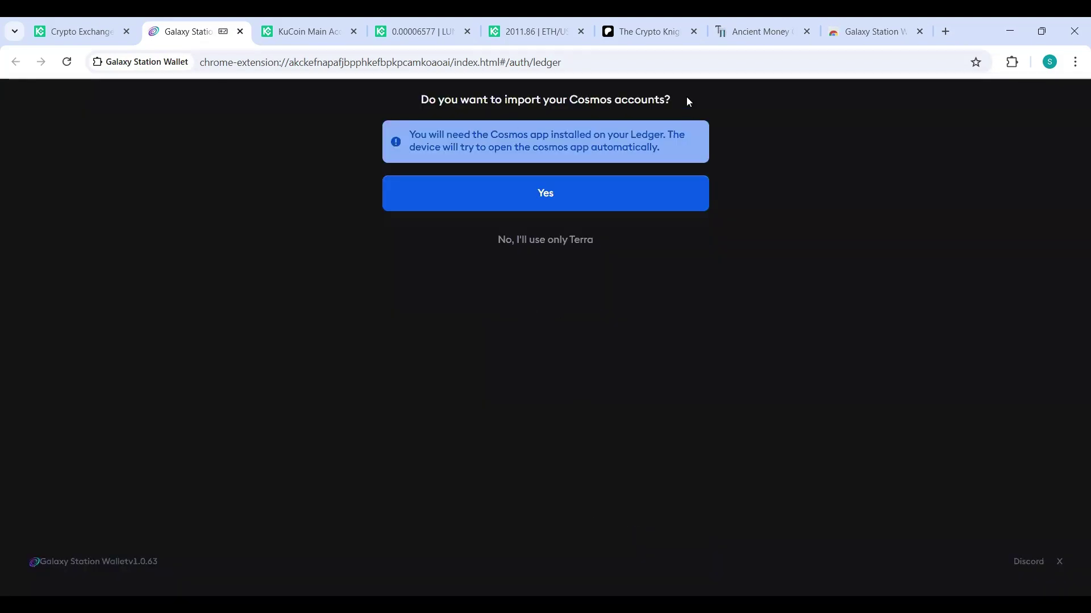
left_click(534, 242)
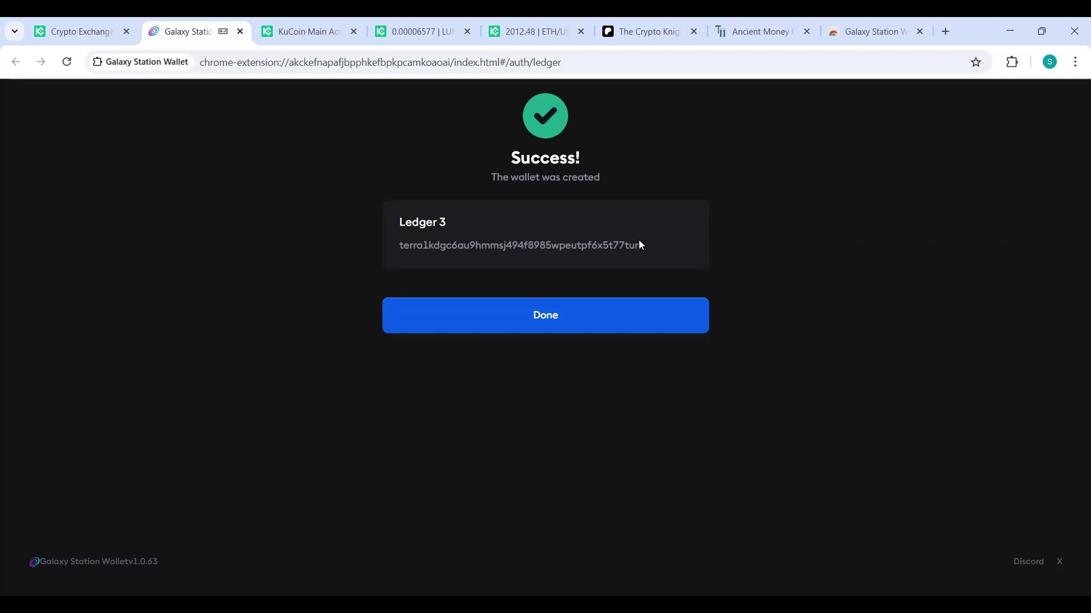
left_click(558, 321)
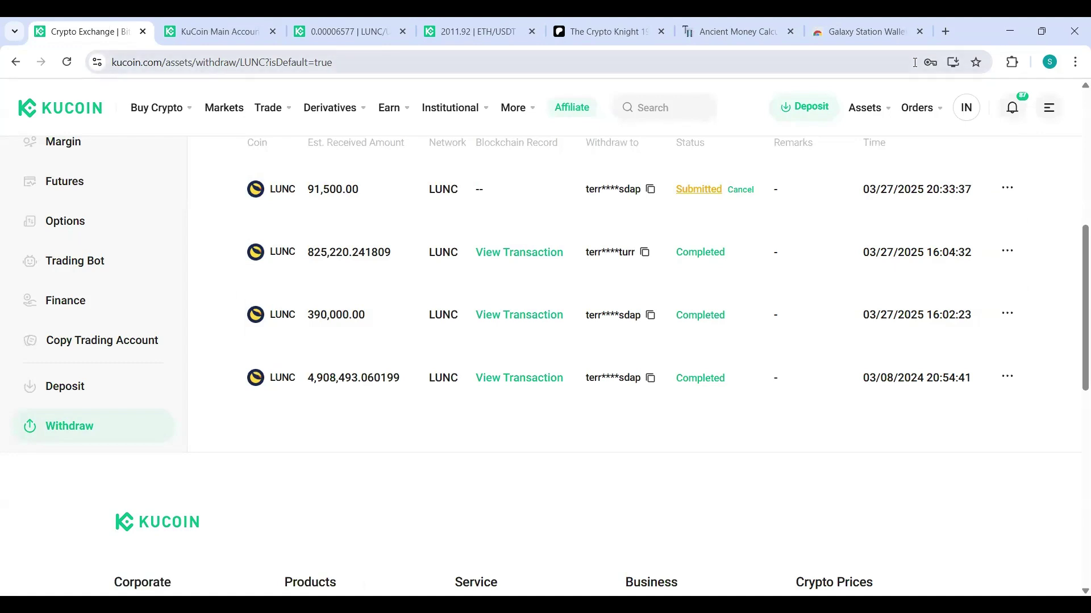
Add a Ledger-backed wallet named Ledger 2 in Galaxy Station Wallet, using Terra only.
left_click(1012, 62)
left_click(914, 176)
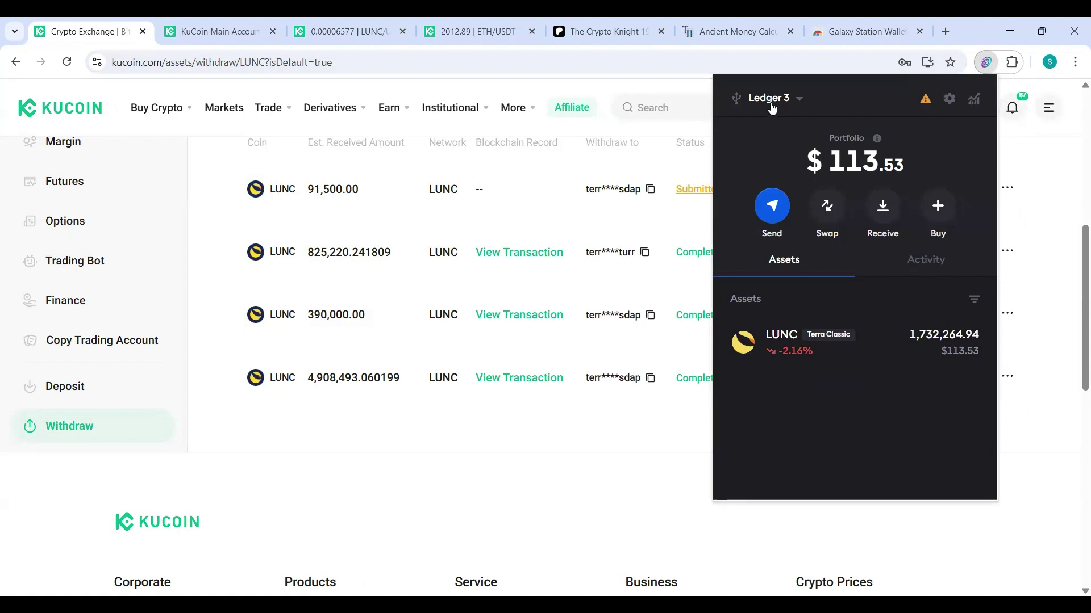
left_click(798, 100)
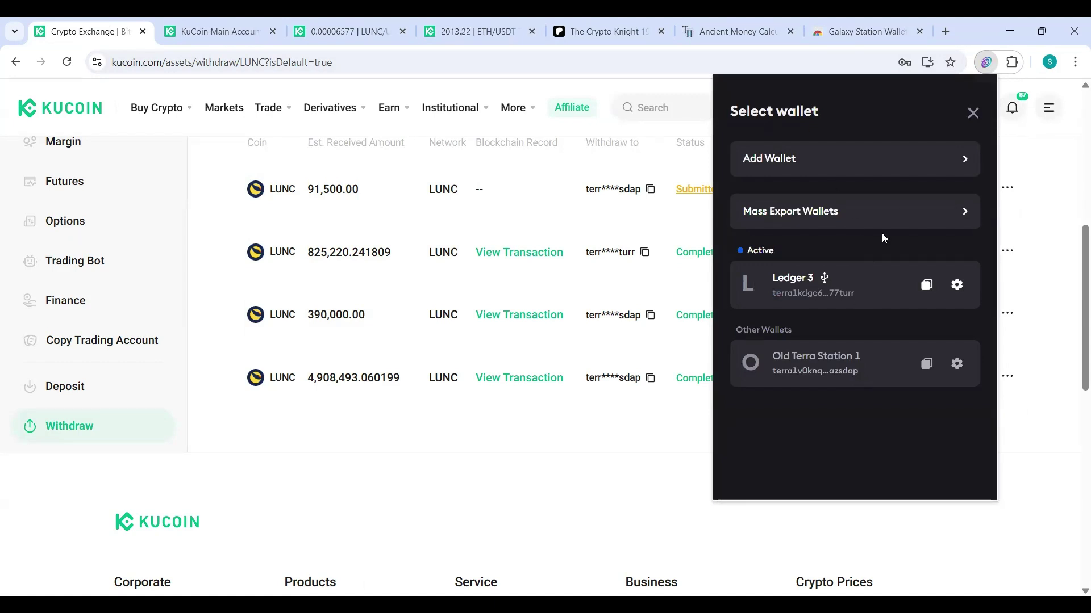
left_click(964, 159)
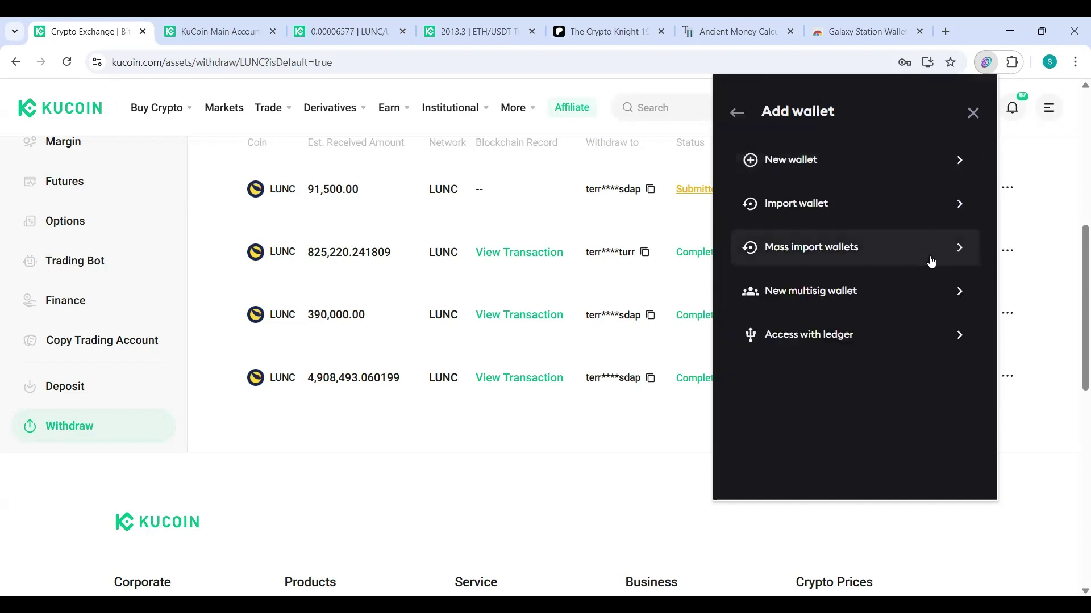
left_click(908, 340)
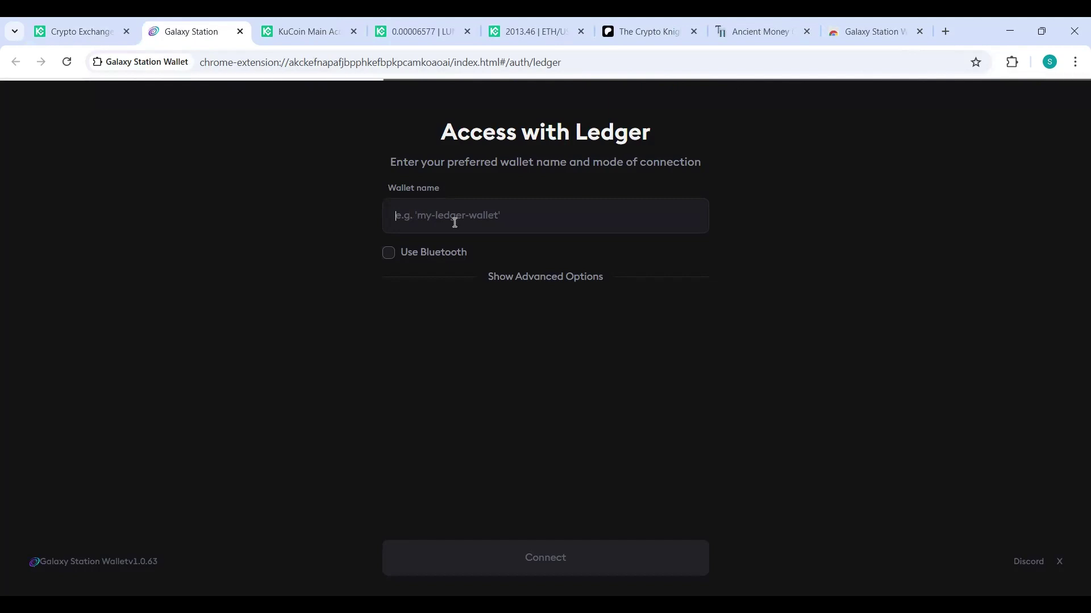
left_click(454, 223)
type("Ledger")
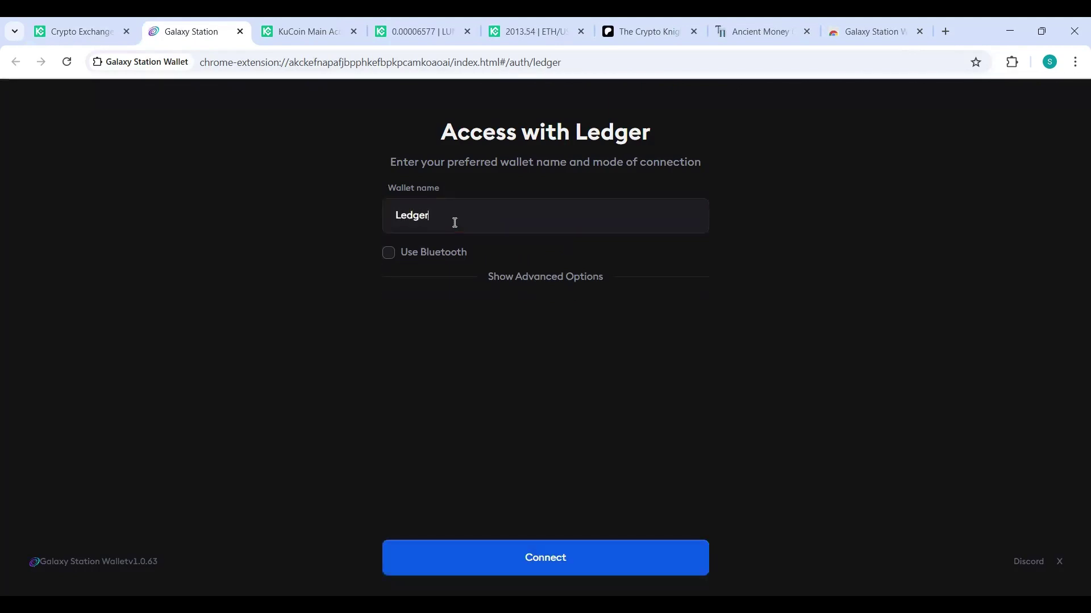
type(" 2")
left_click(615, 557)
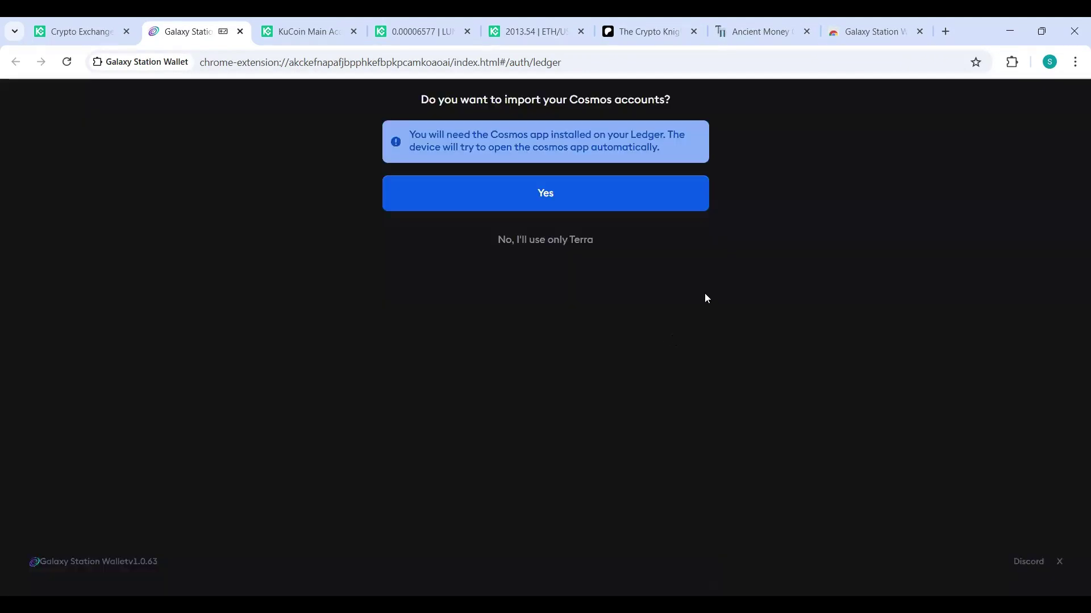
left_click(539, 240)
Finish setup and reopen Galaxy Station Wallet to view Ledger 2's 1,732,264.94 LUNC.
left_click(585, 322)
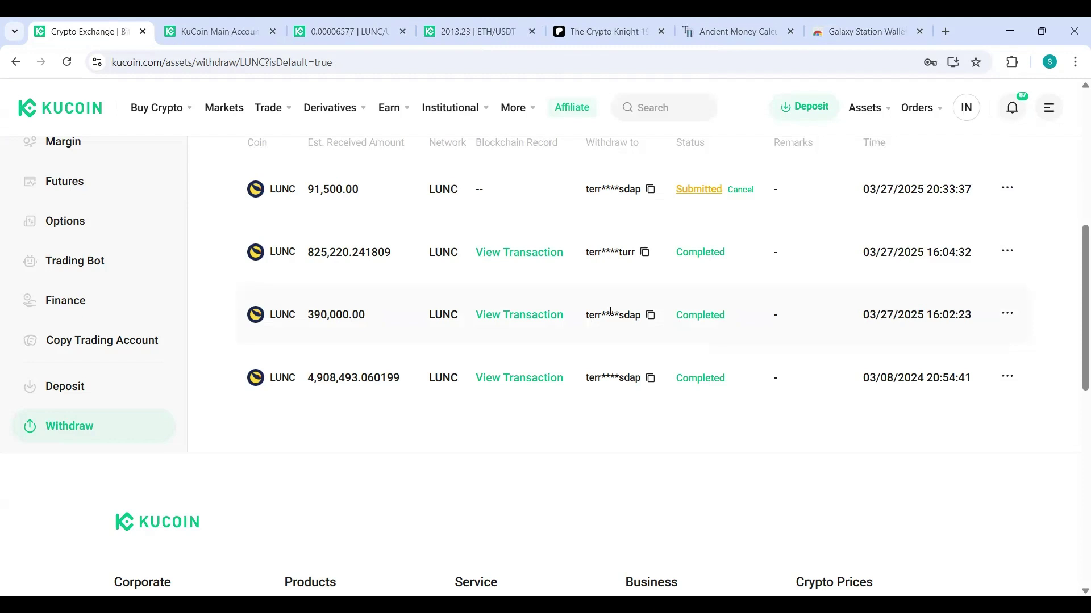
left_click(1012, 61)
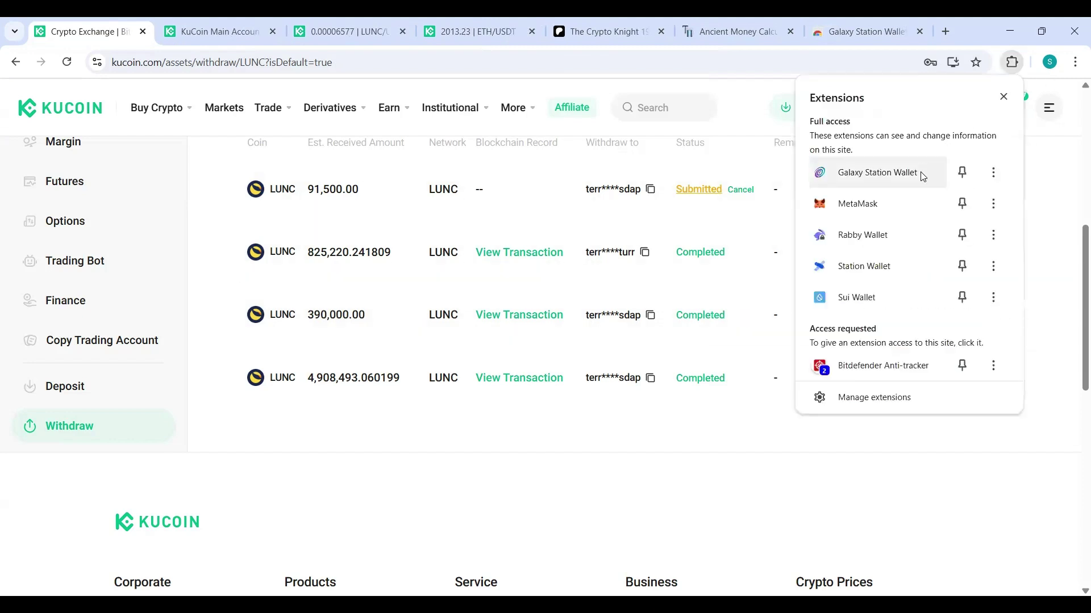
left_click(922, 176)
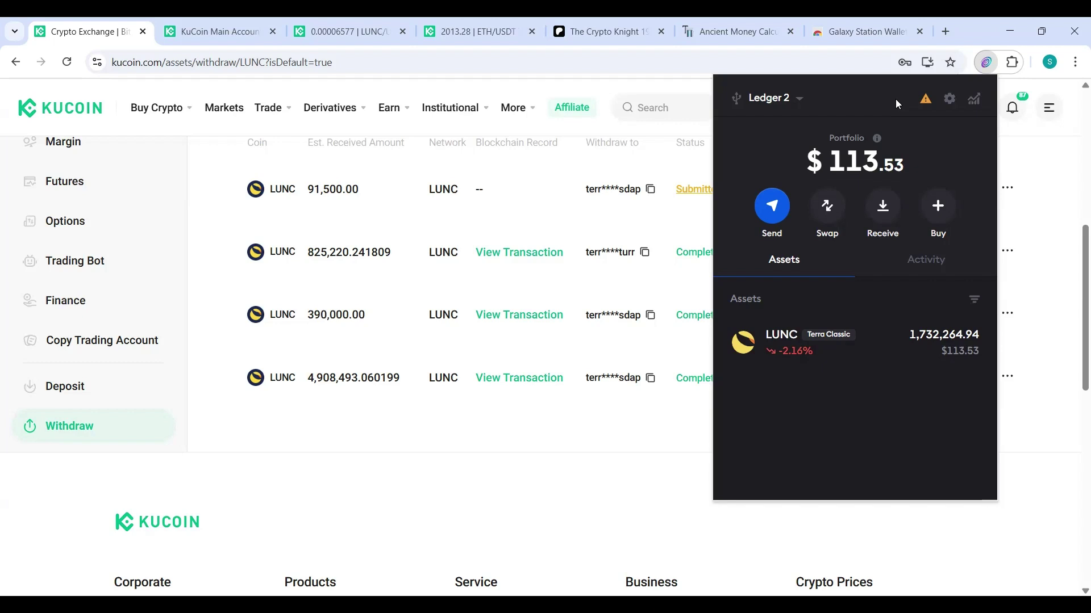
Show Ledger 2's Terra classic receiving address and QR code, selecting the address text.
left_click(884, 213)
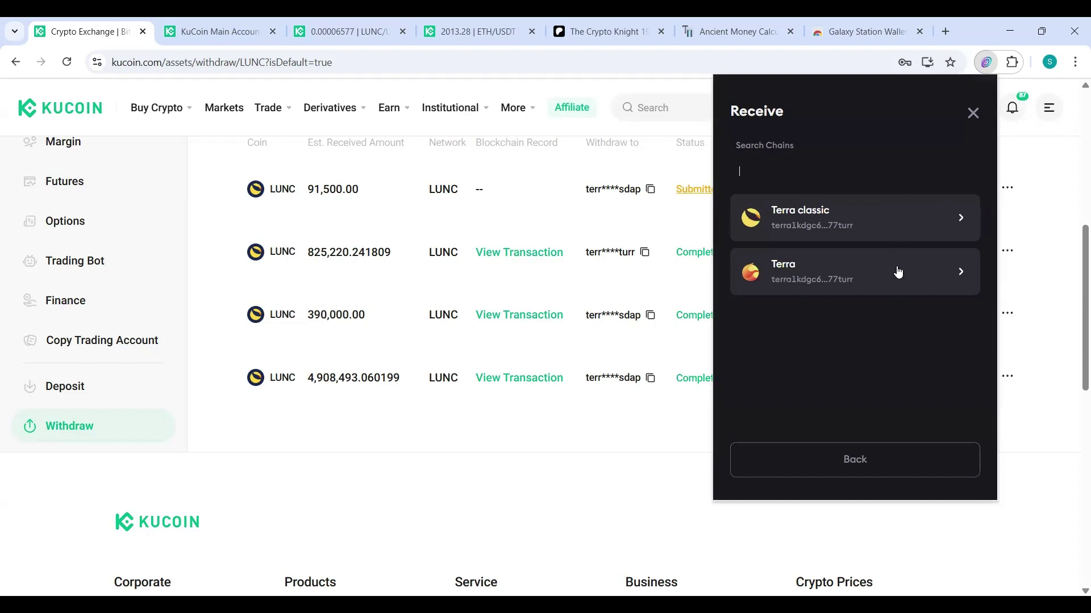
left_click(930, 224)
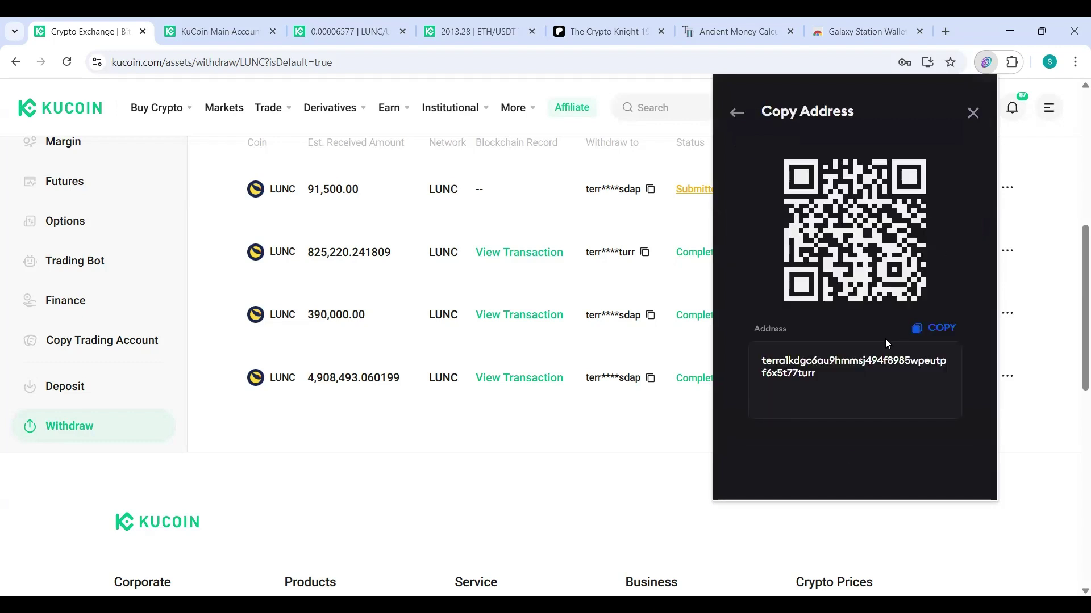
left_click_drag(818, 375, 759, 357)
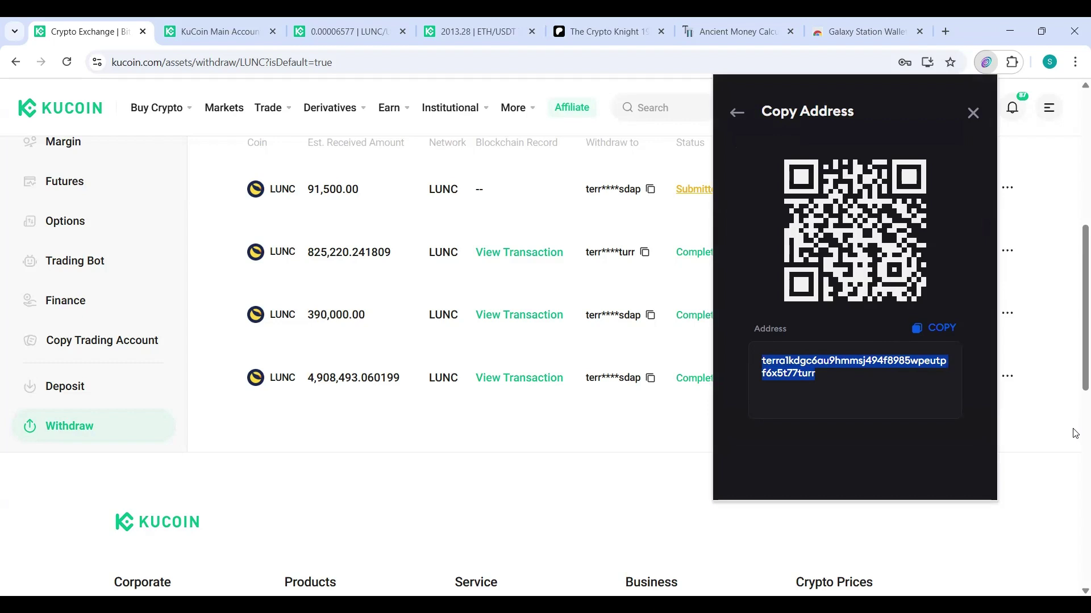
left_click(1034, 418)
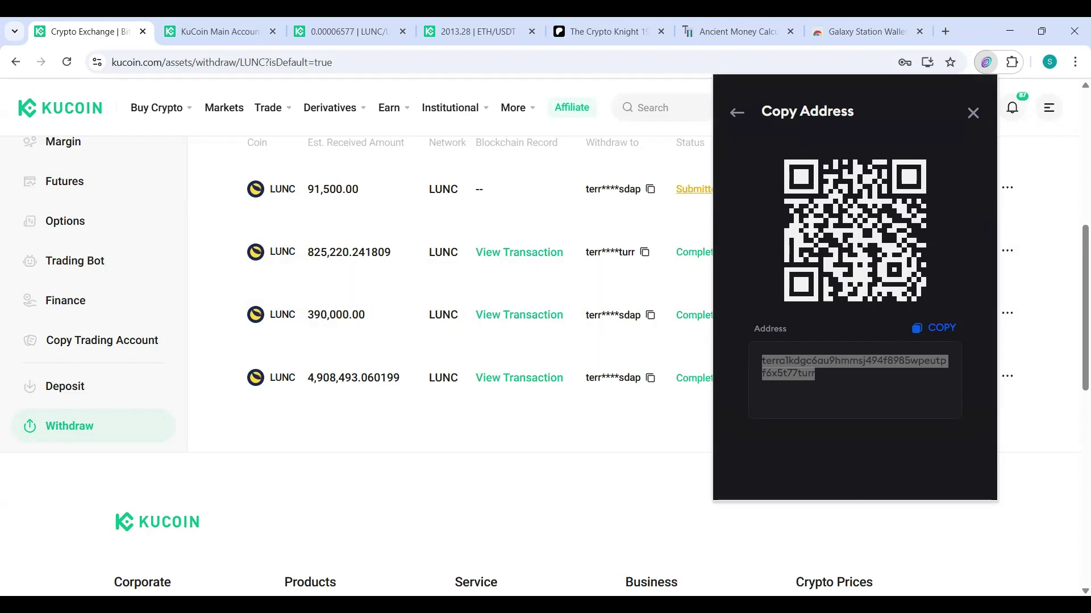
Copy the Terra classic receiving address and close the Receive panel.
left_click(941, 329)
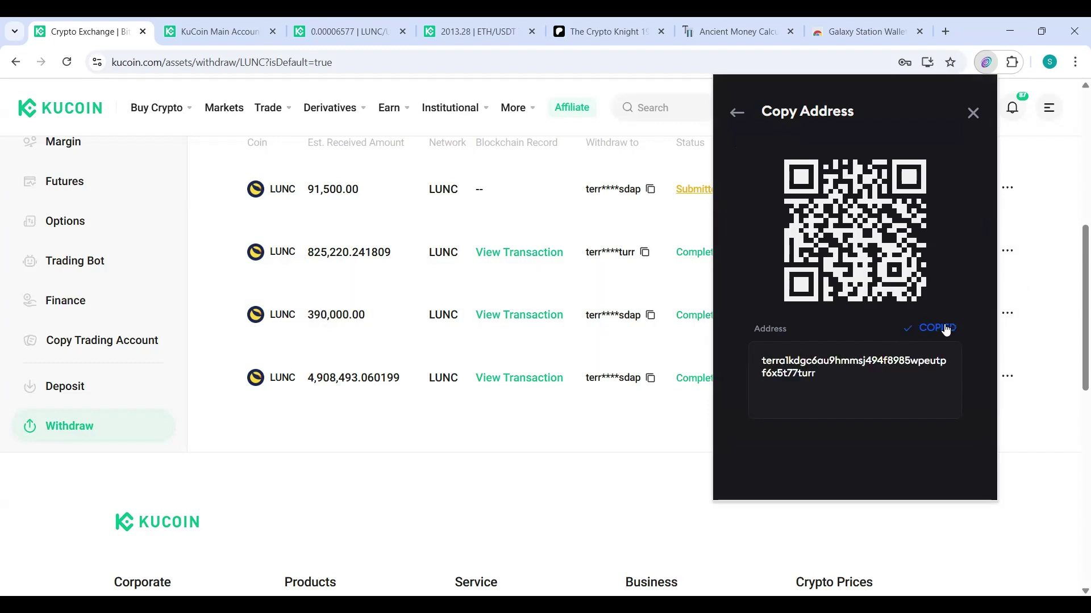
left_click(731, 112)
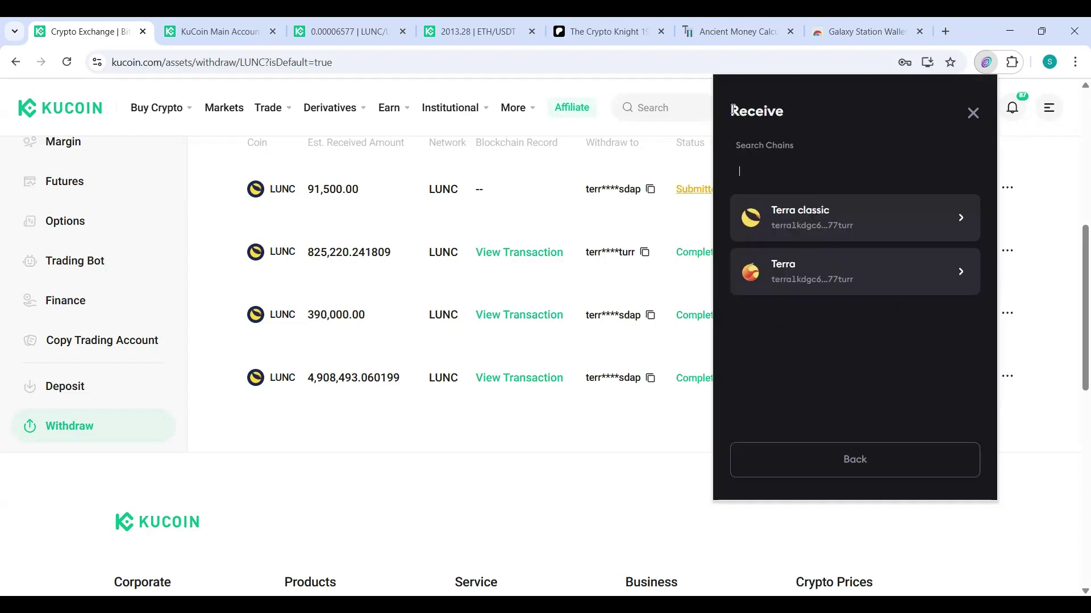
left_click(971, 113)
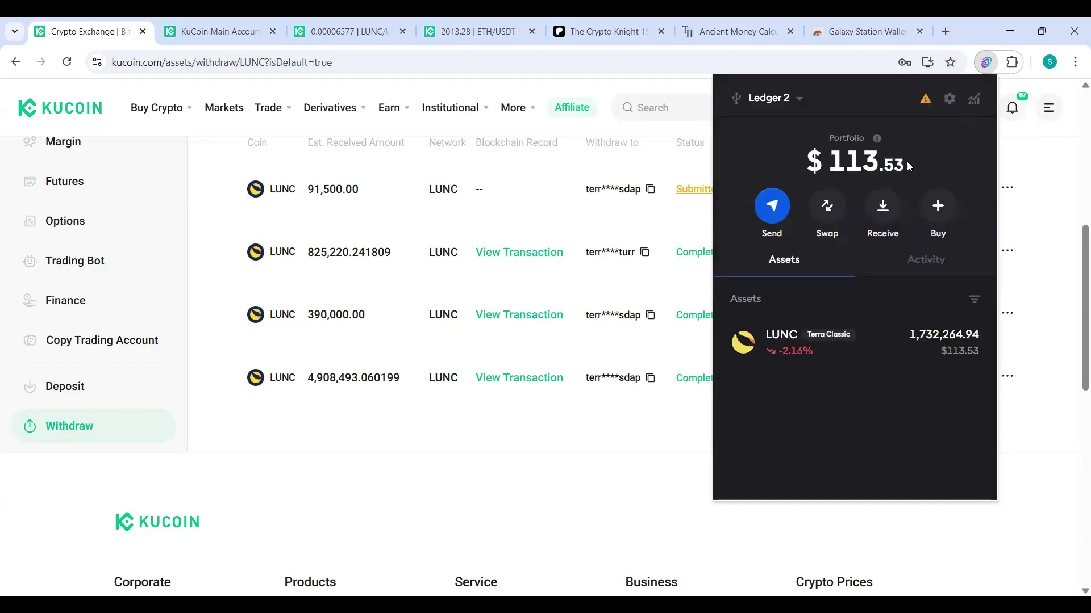
Copy the Ledger 2 address from the wallet list and return to the portfolio.
left_click(783, 104)
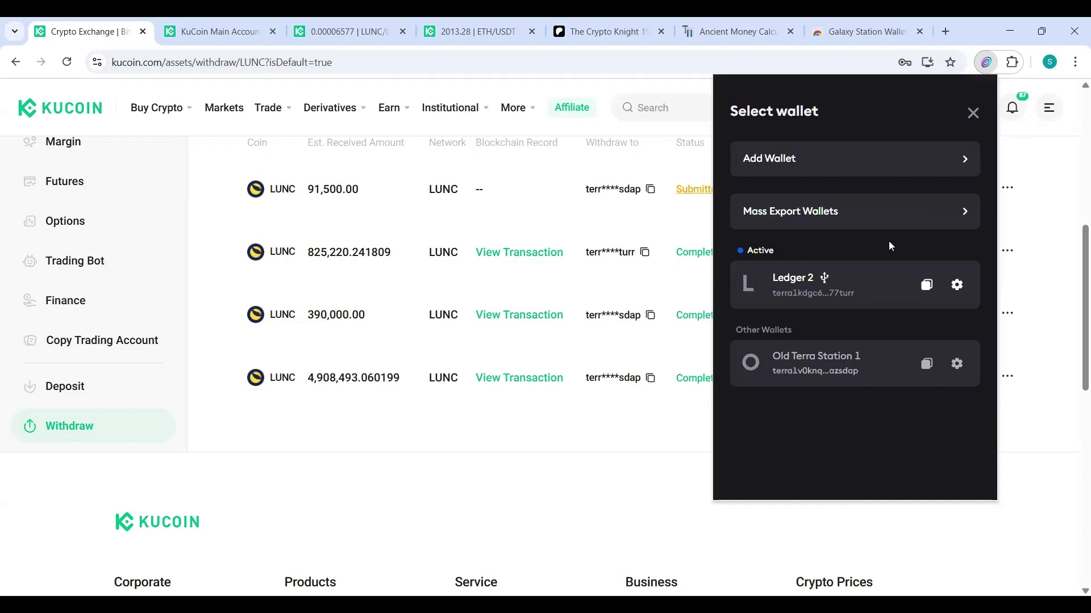
left_click(972, 114)
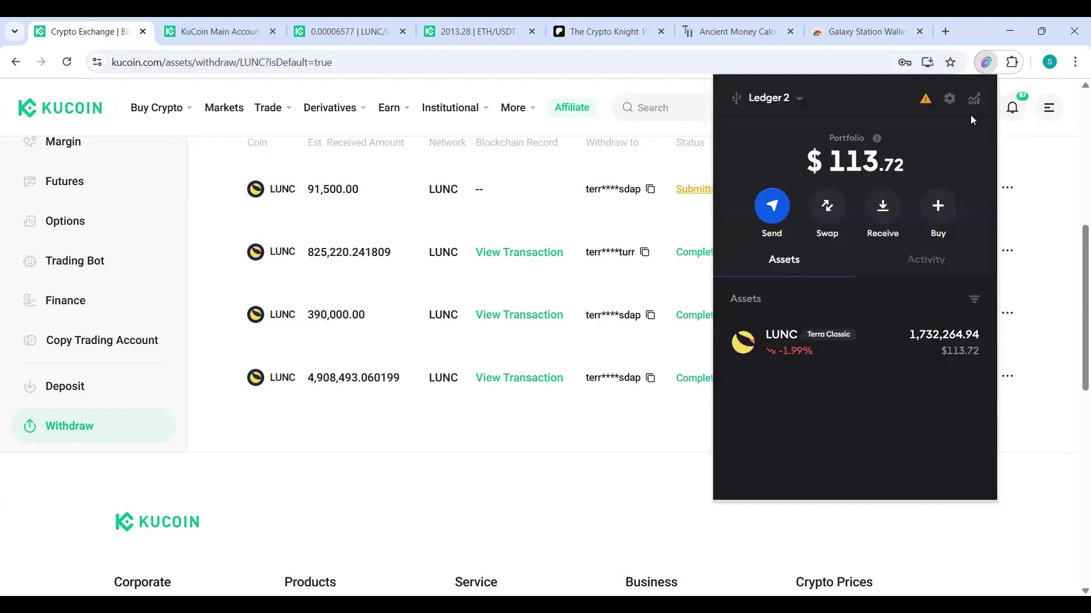
left_click(786, 105)
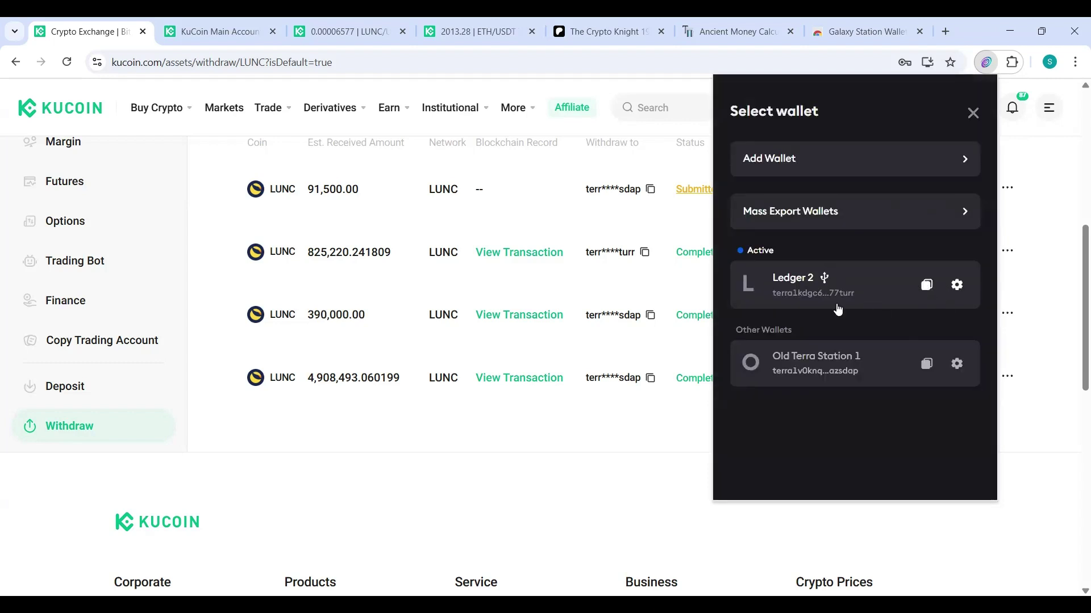
left_click_drag(854, 293, 774, 296)
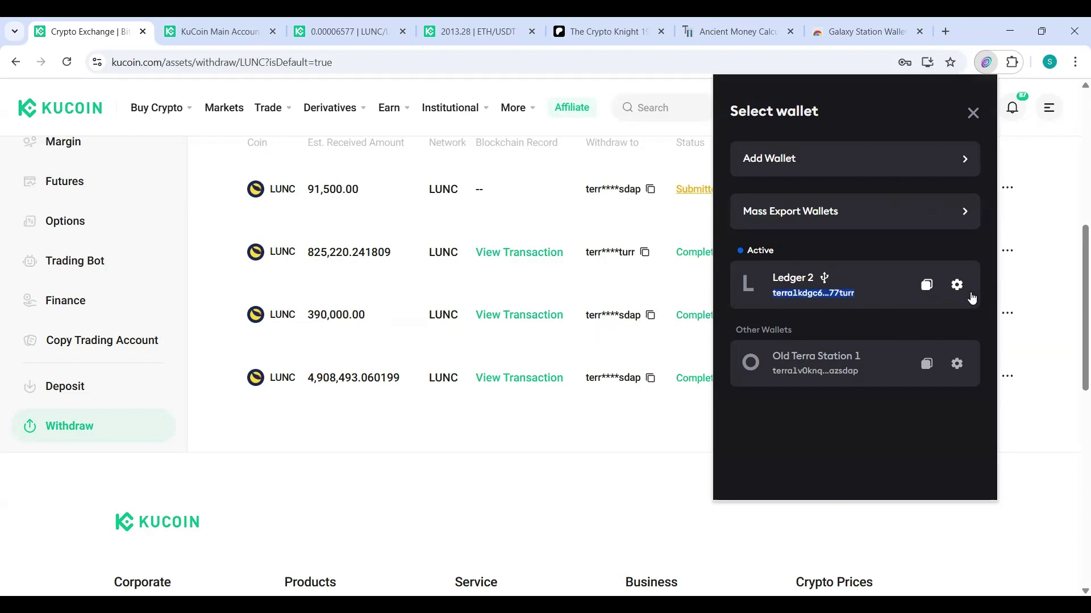
left_click(926, 287)
left_click(974, 112)
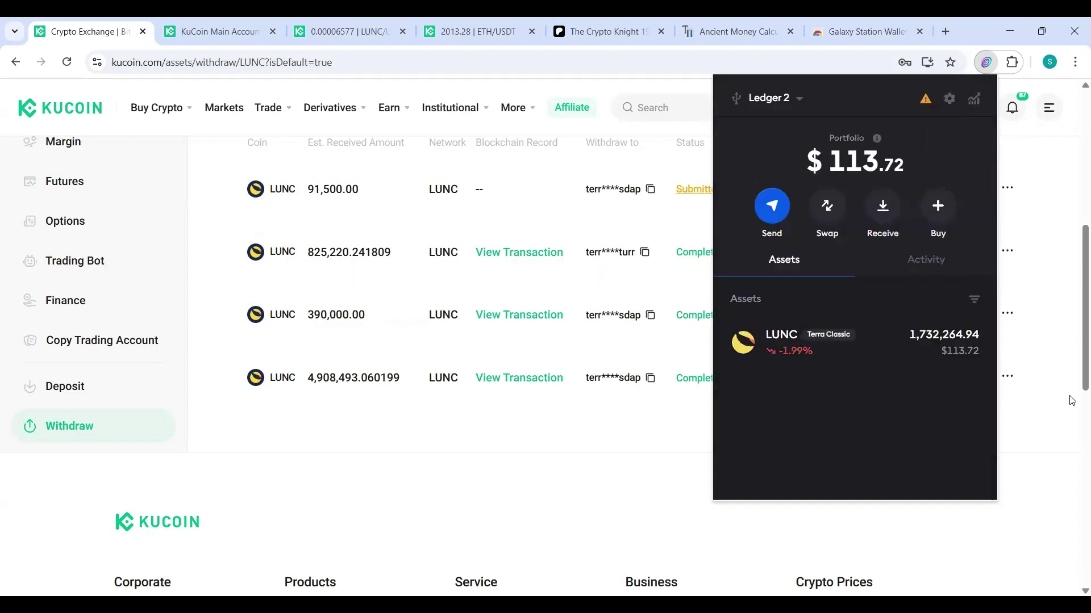
Paste the Ledger 2 address into KuCoin's withdrawal form and select the LUNC Terra Classic network.
left_click(1044, 210)
scroll(1073, 285, "up", 1)
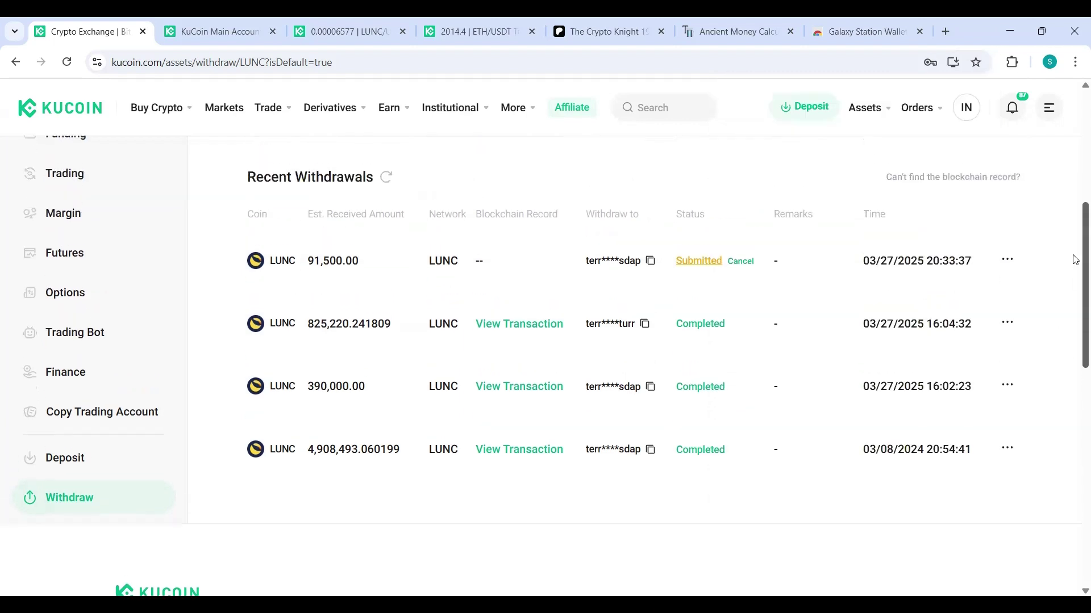
scroll(1075, 259, "up", 1)
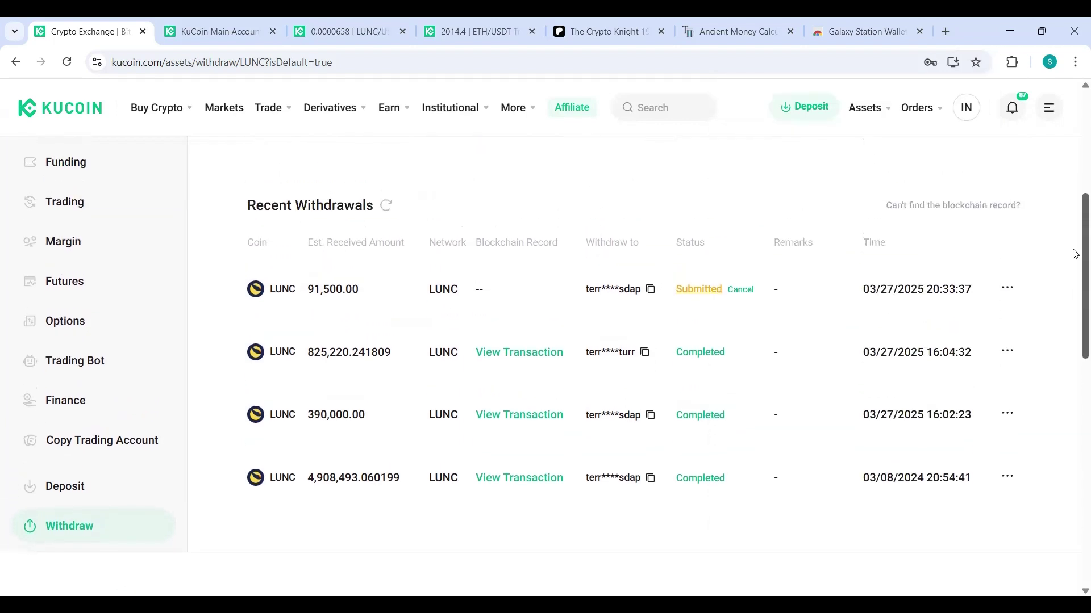
scroll(1075, 254, "up", 5)
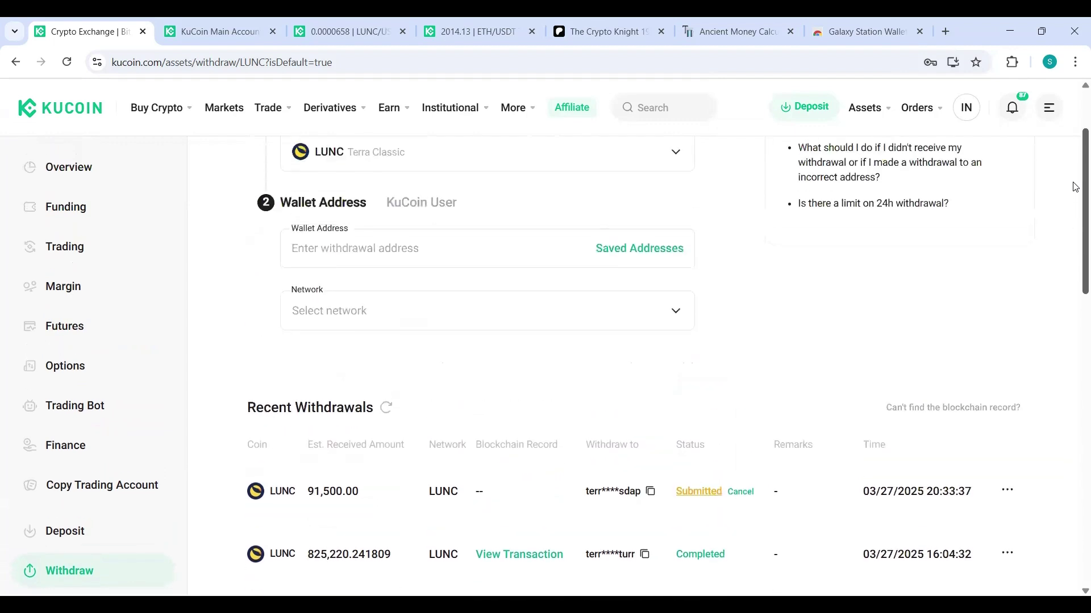
scroll(1075, 165, "up", 1)
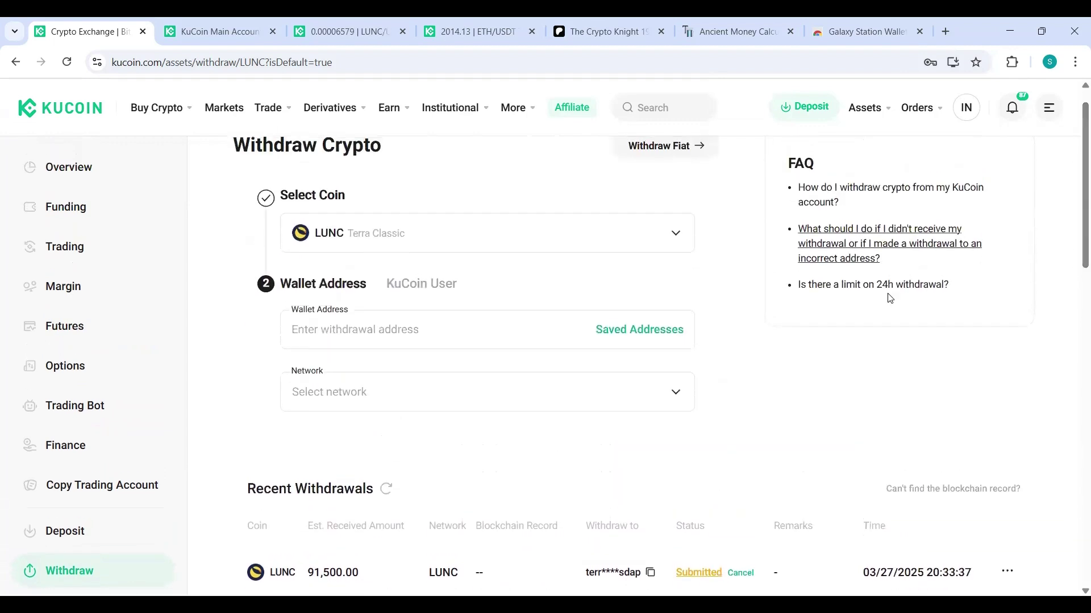
right_click(300, 330)
left_click(332, 434)
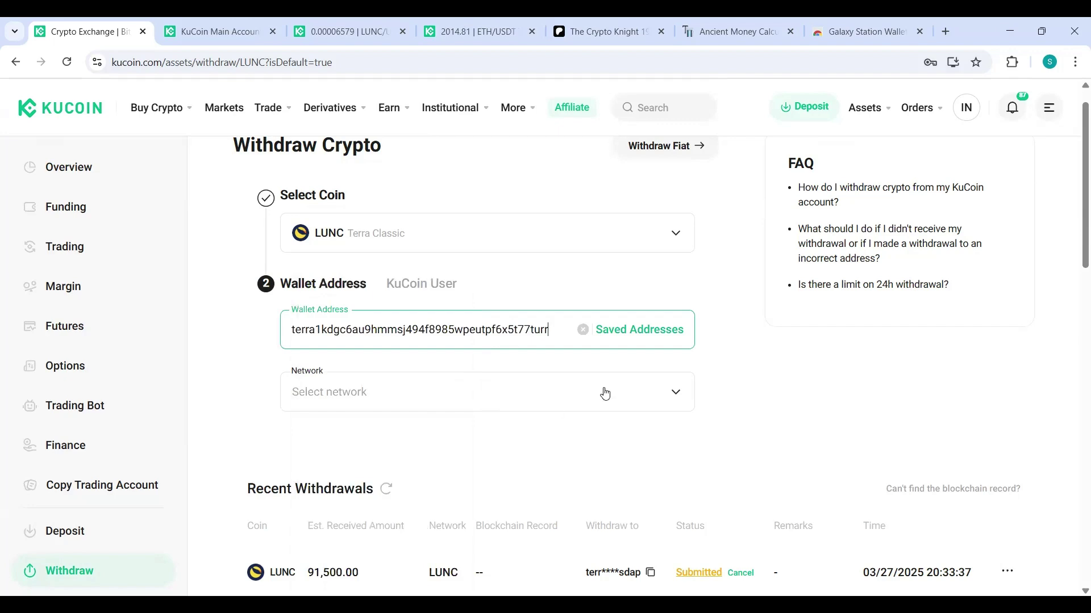
left_click(669, 393)
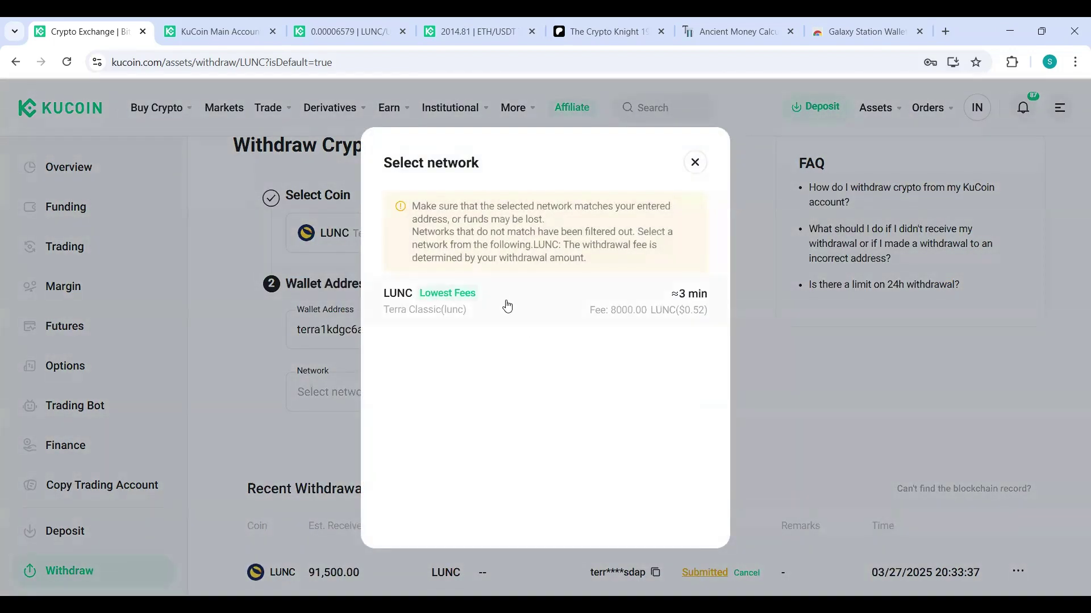
left_click(517, 311)
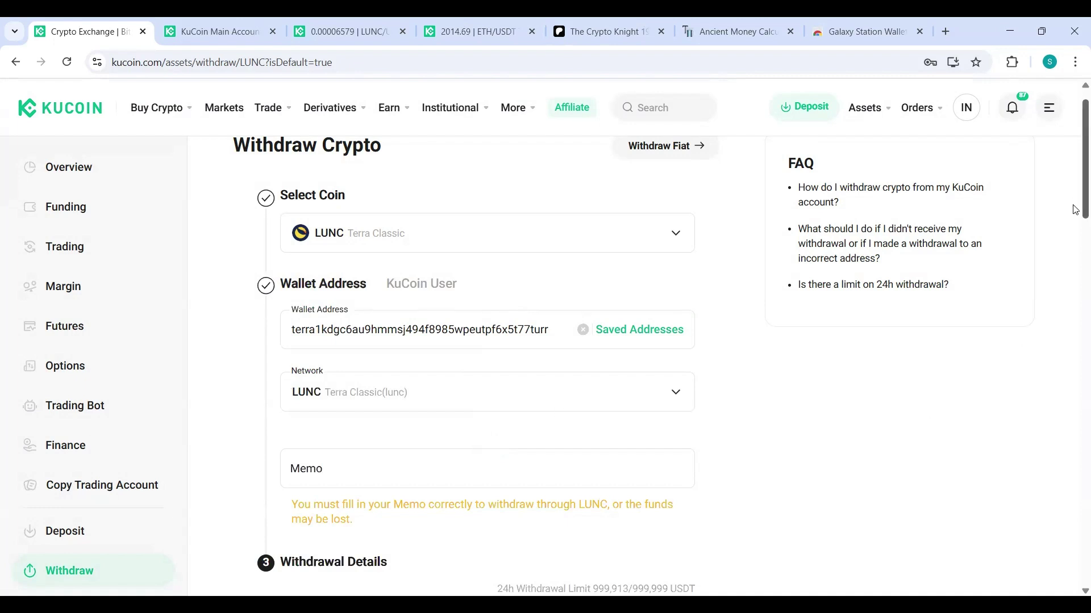
Withdraw 100000 LUNC from the Trading Account, for 91500 LUNC received after an 8500 fee.
scroll(1075, 221, "down", 1)
left_click_drag(1075, 221, 1075, 261)
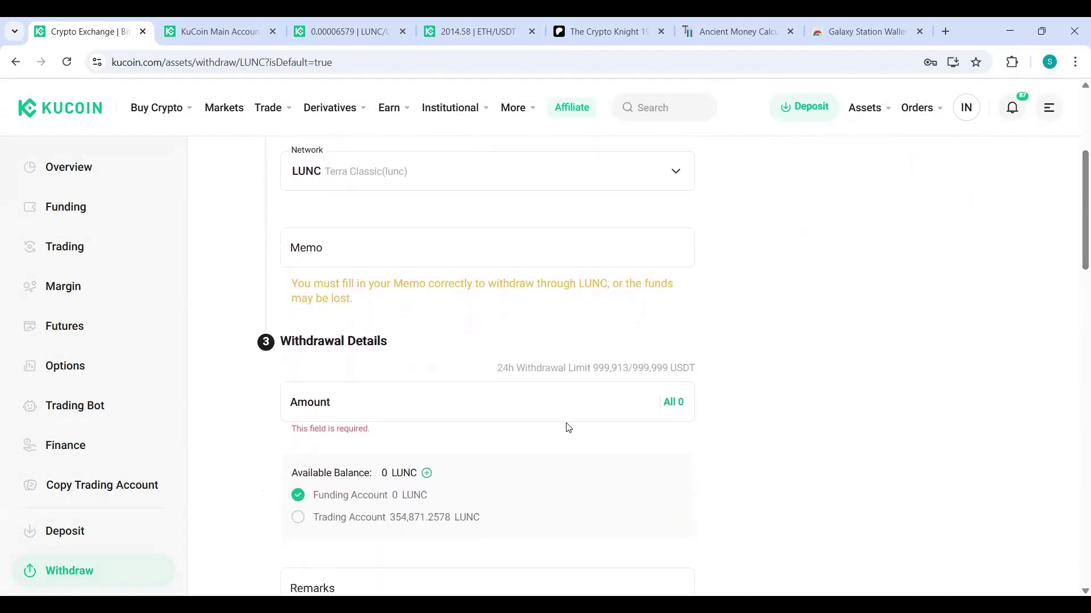
left_click(298, 518)
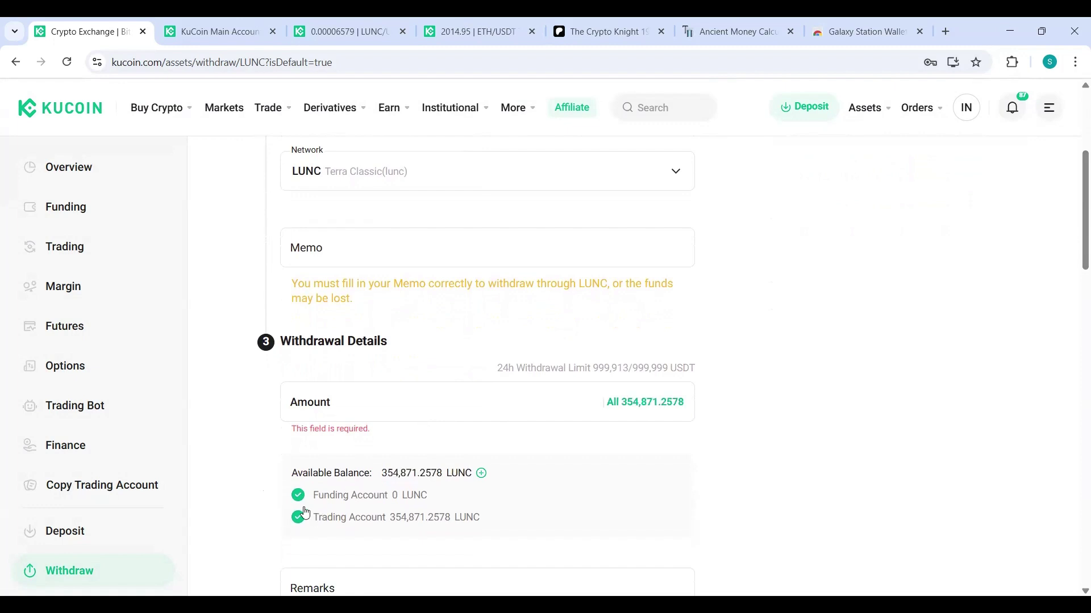
left_click(347, 409)
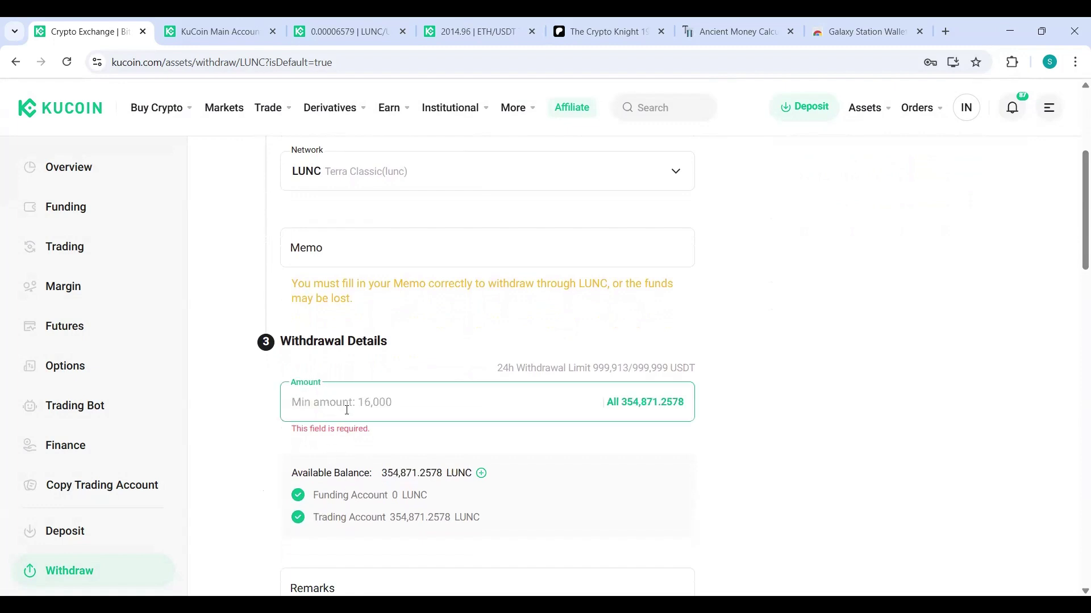
type("10000")
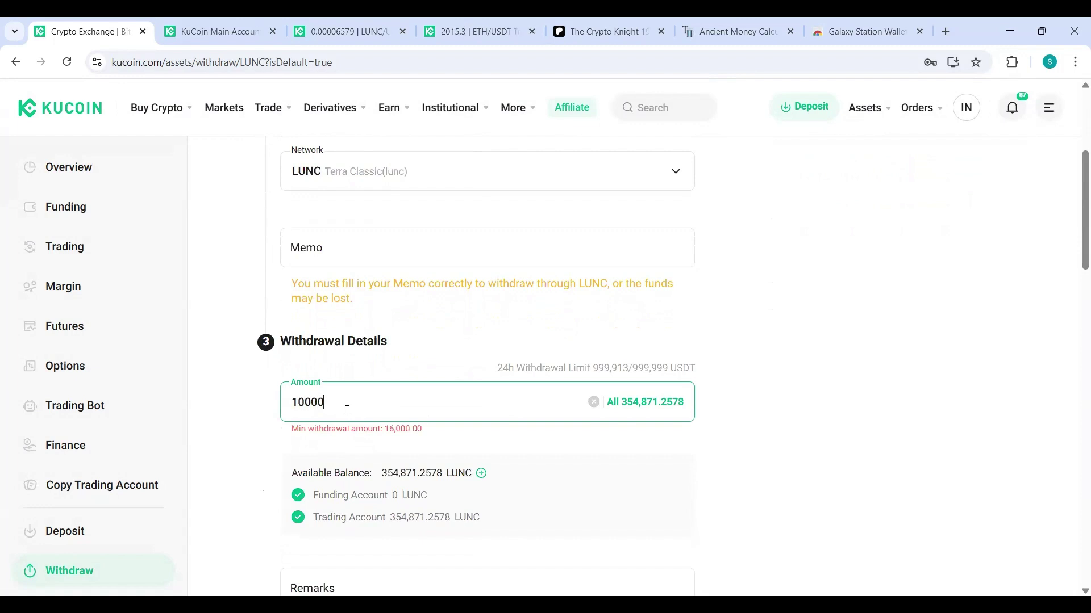
type("0")
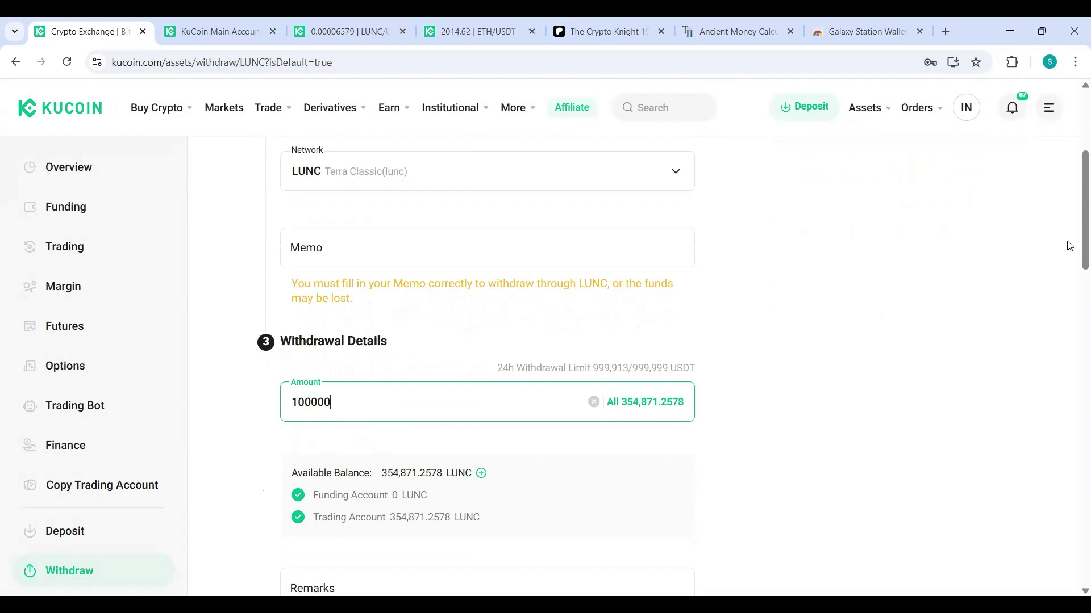
scroll(1075, 263, "down", 4)
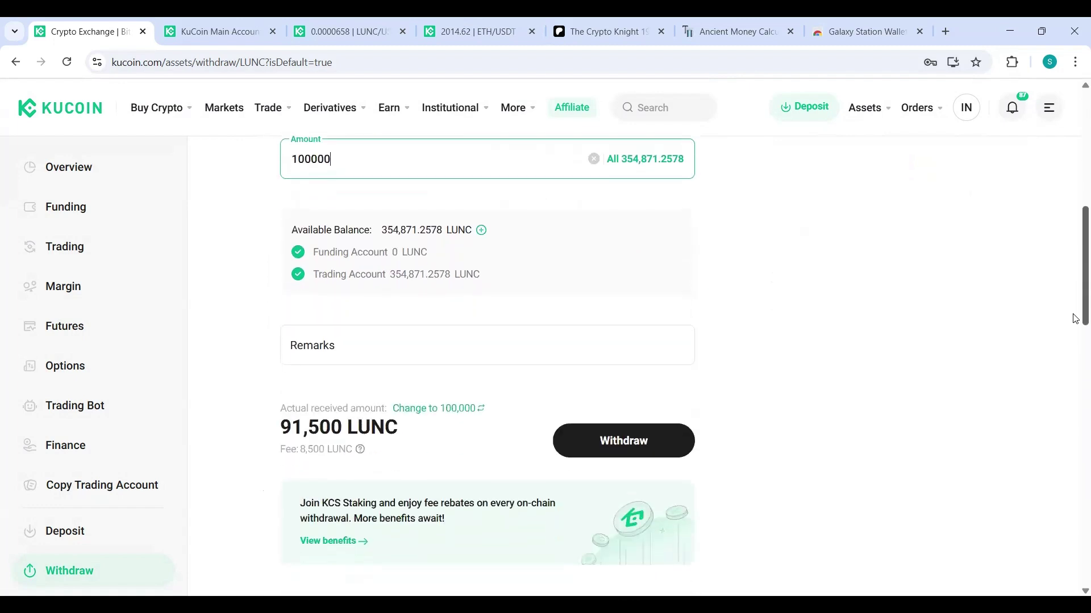
left_click(651, 442)
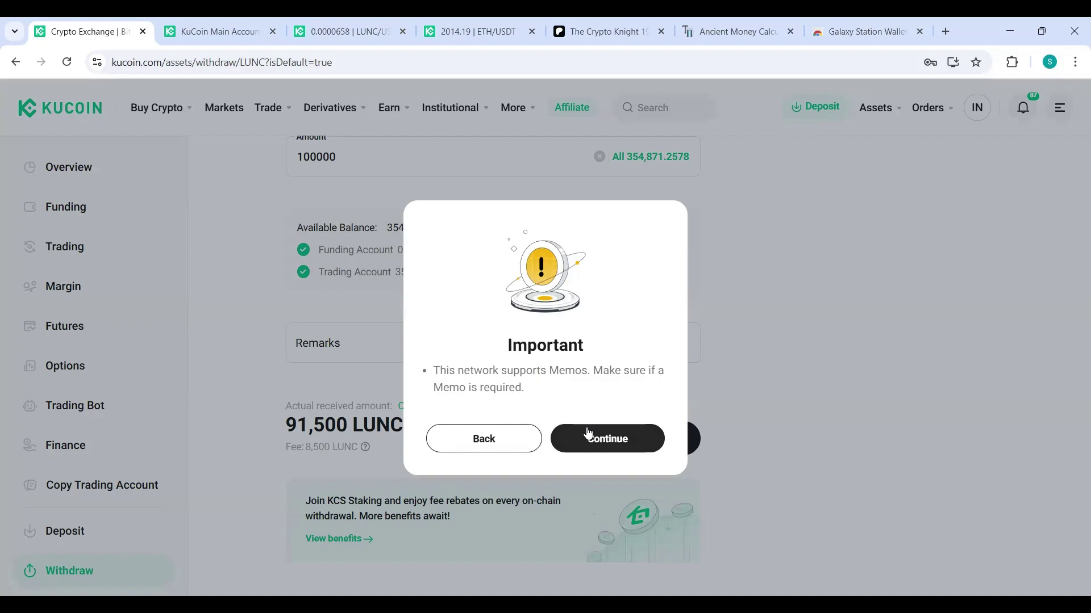
Accept the memo warning and authorize the 91,500 LUNC withdrawal with the trading password, skipping address saving.
left_click(591, 436)
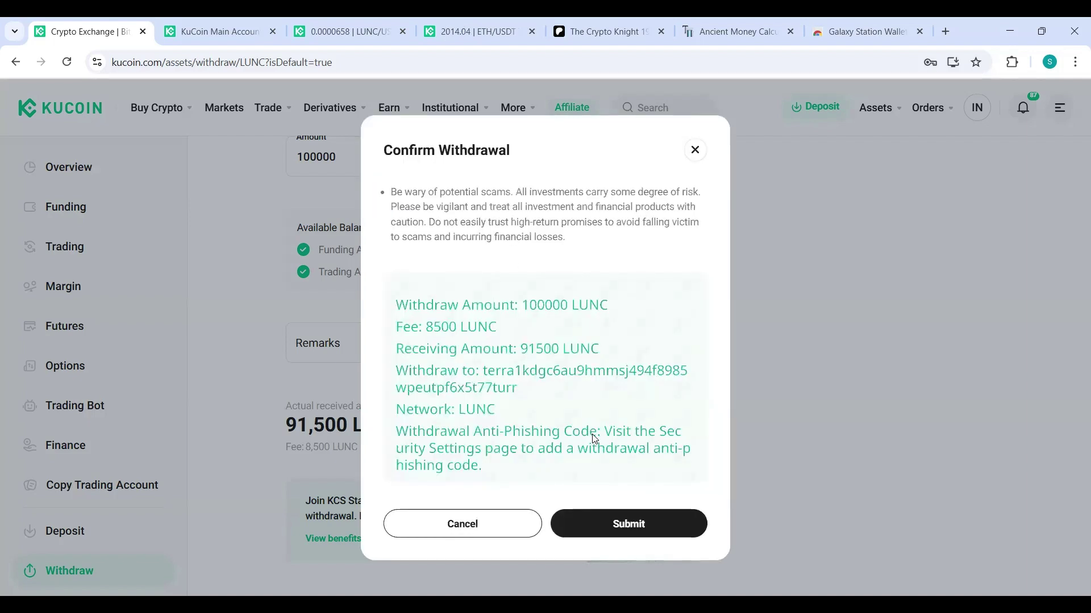
left_click(630, 522)
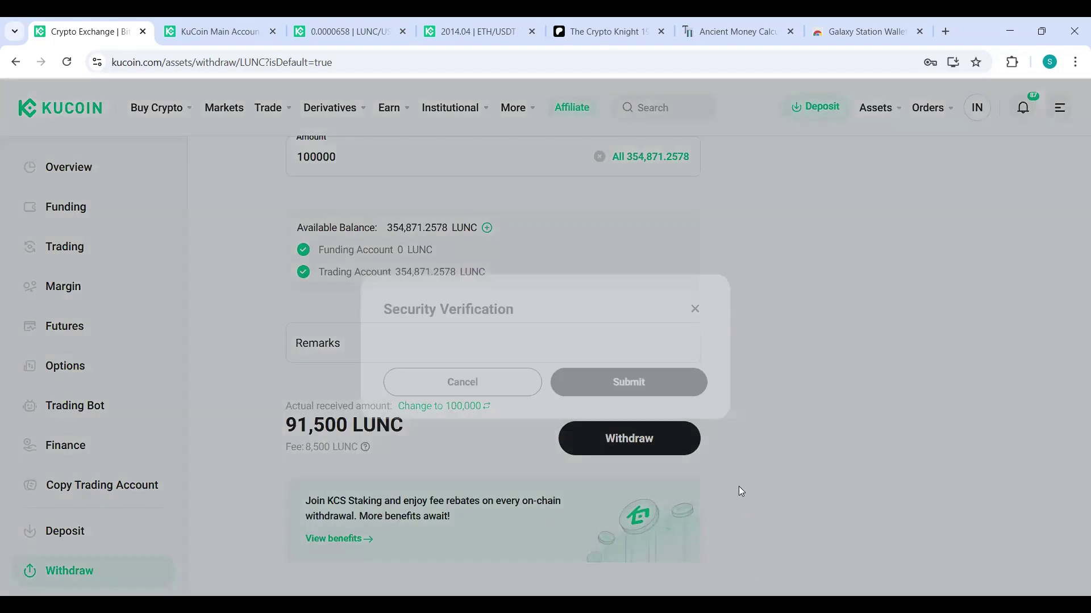
left_click(589, 341)
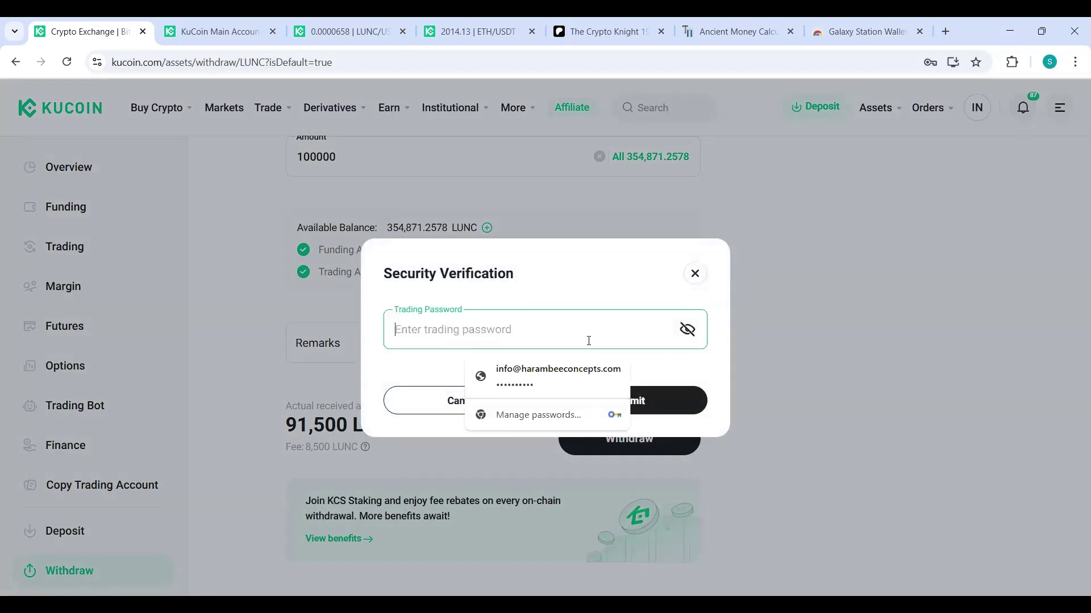
type("•")
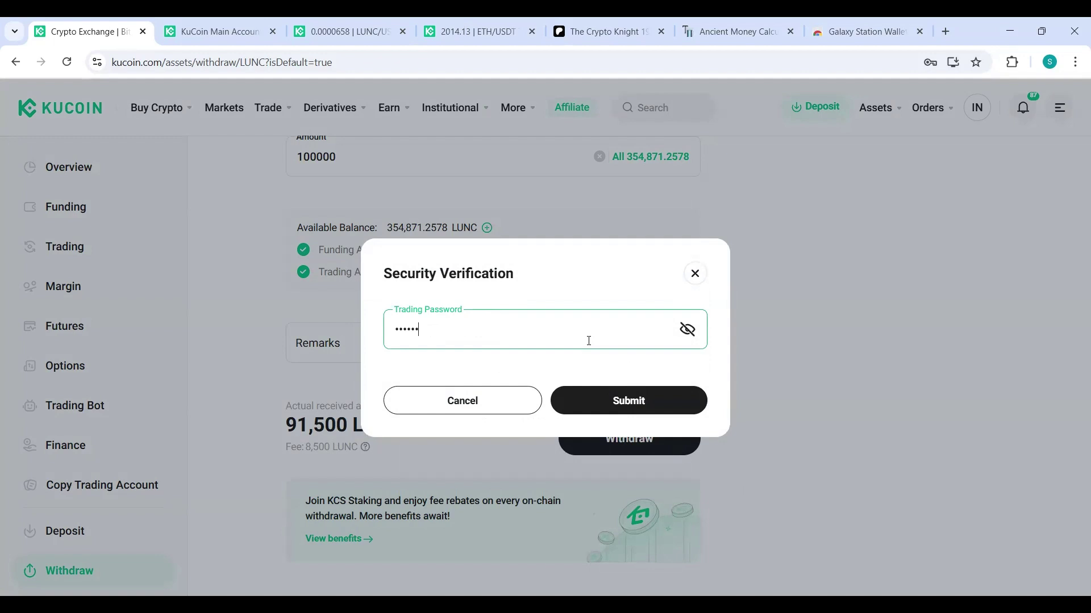
left_click(691, 409)
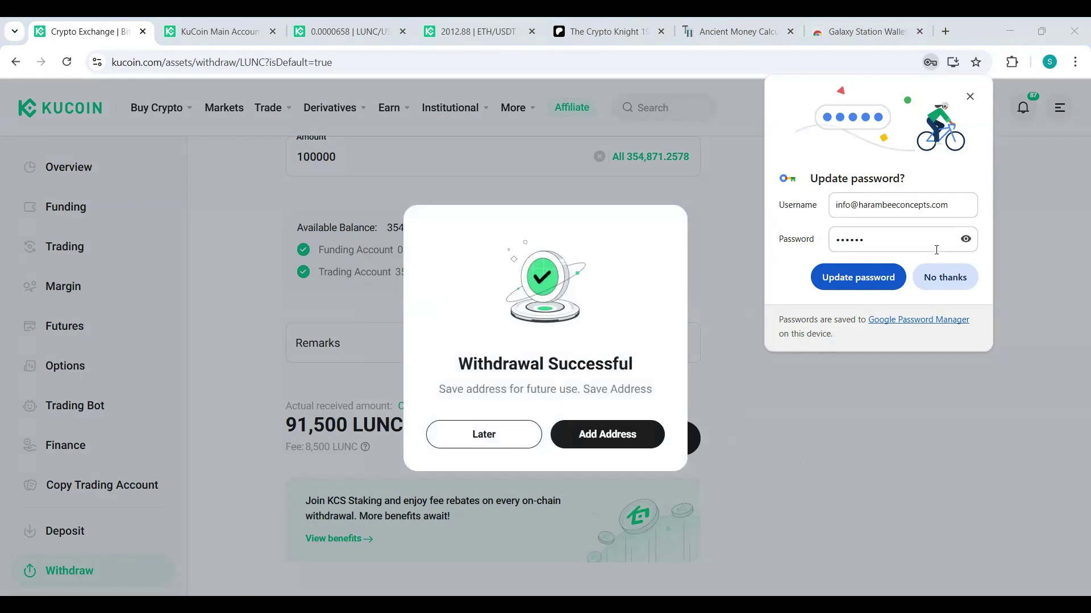
left_click(630, 372)
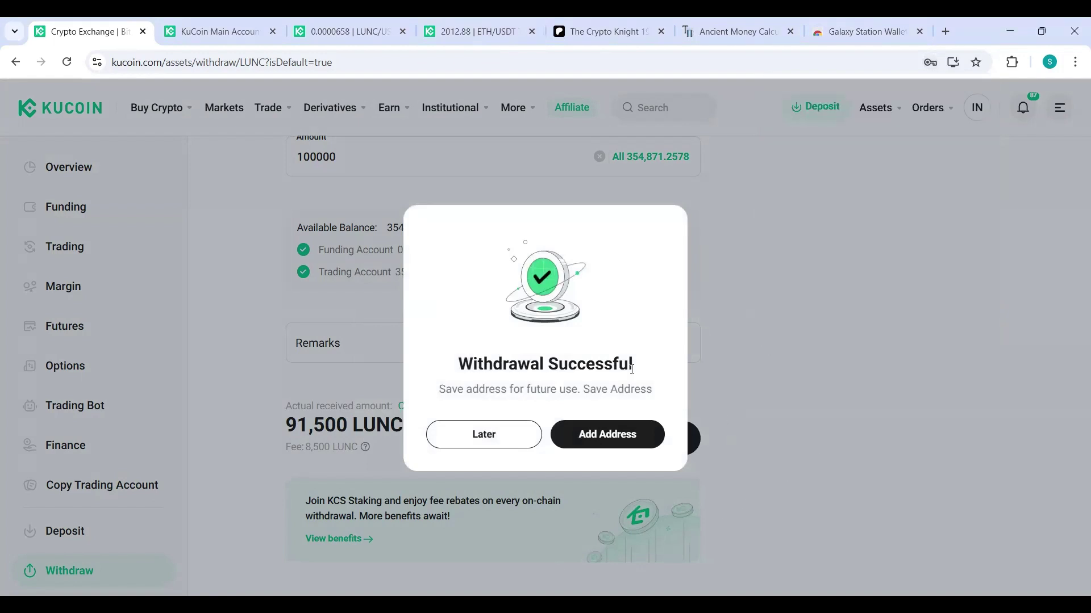
left_click(529, 434)
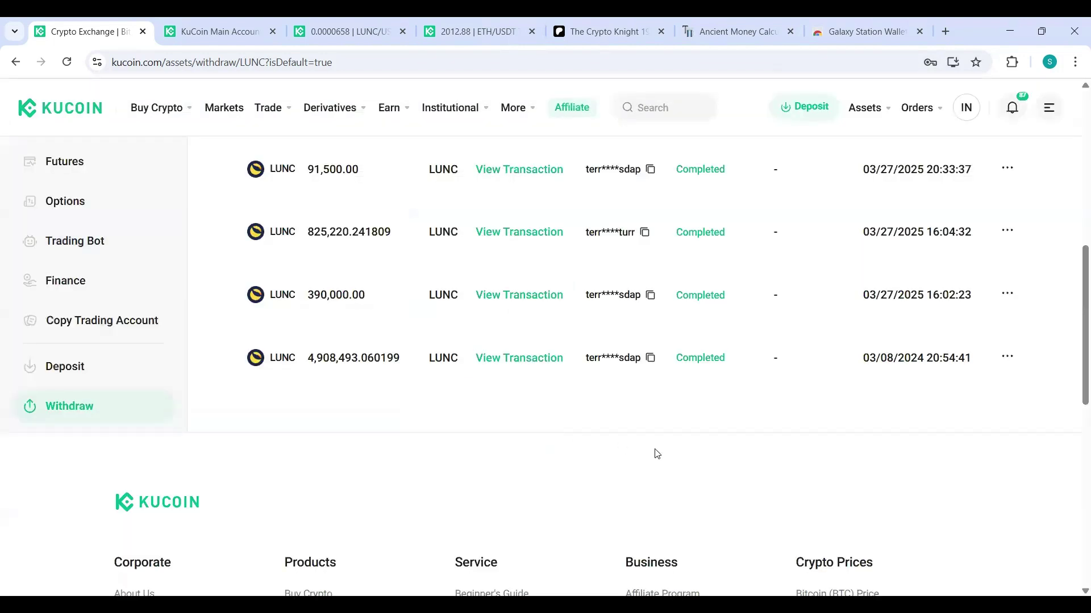
Scroll back up the withdrawals page and bring up the browser's extensions list.
scroll(1074, 318, "up", 4)
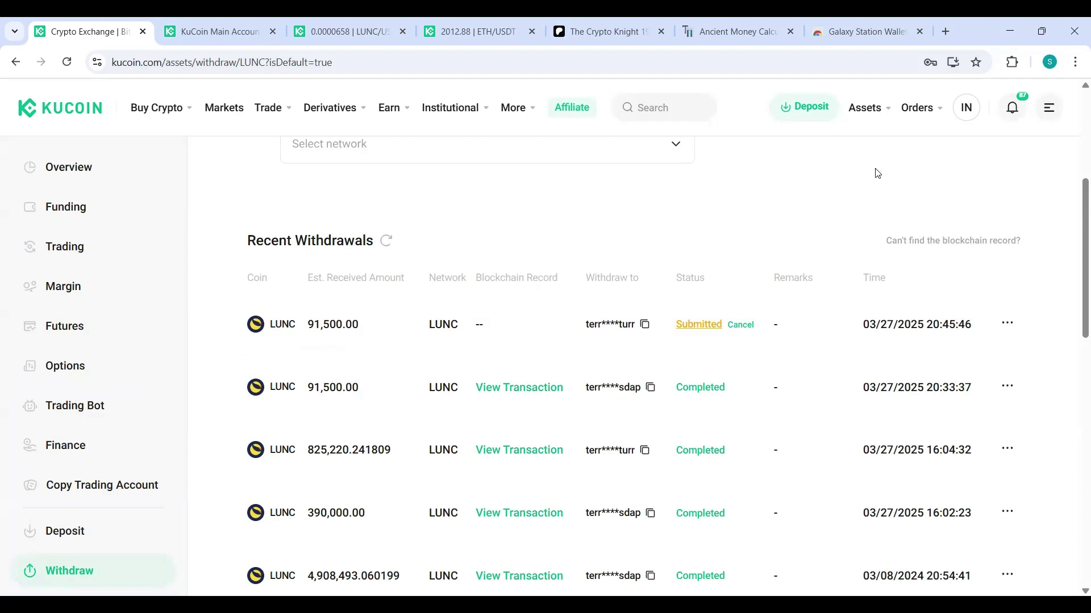
left_click(1012, 64)
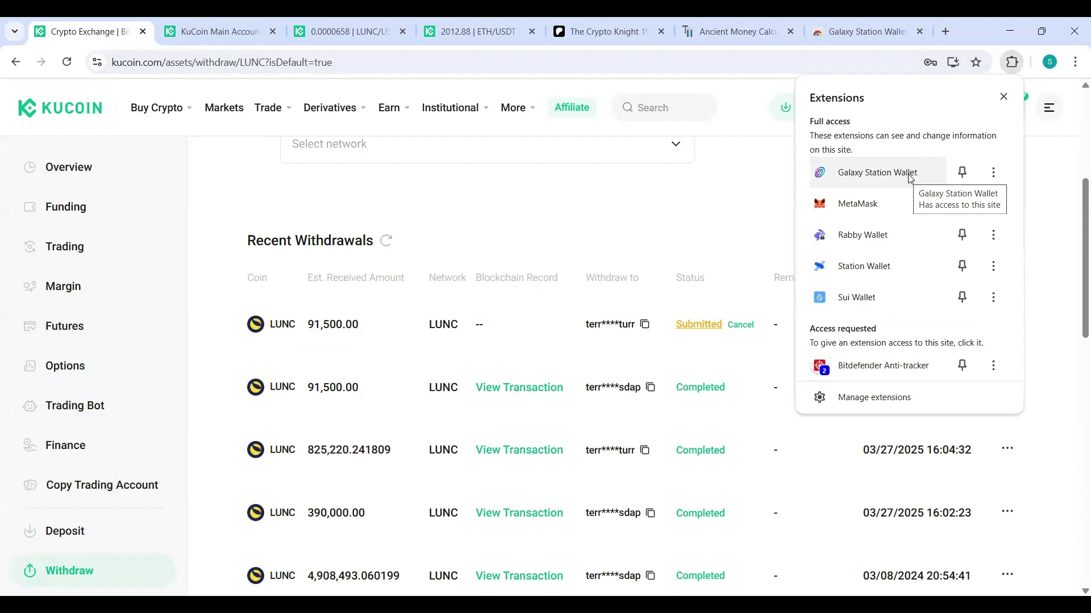
Check Galaxy Station Wallet's Activity for the 91,500 LUNC transfer, find none yet, and close it.
left_click(909, 176)
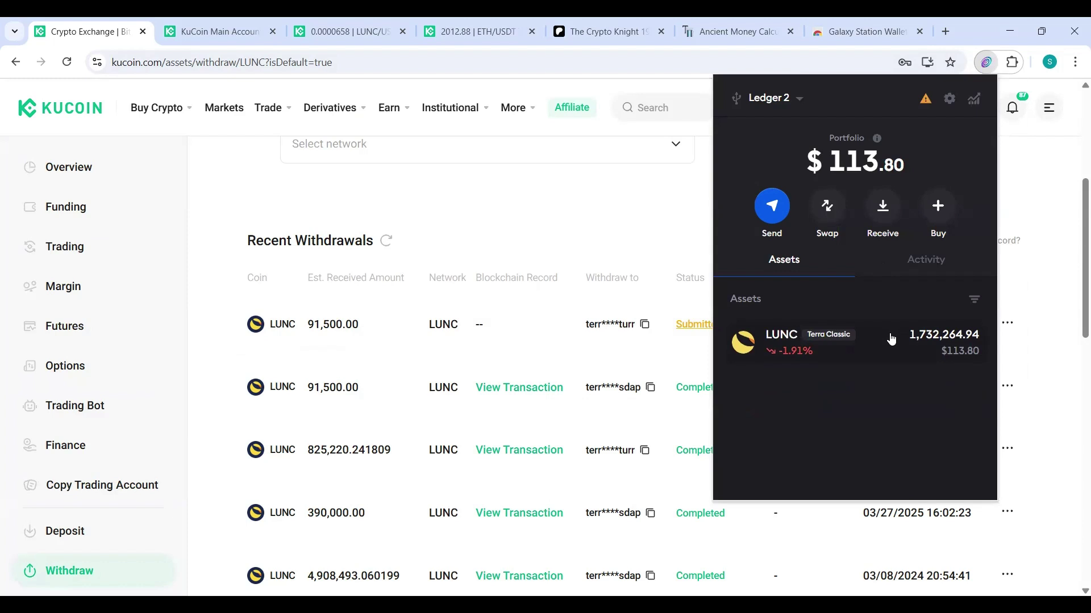
left_click(936, 262)
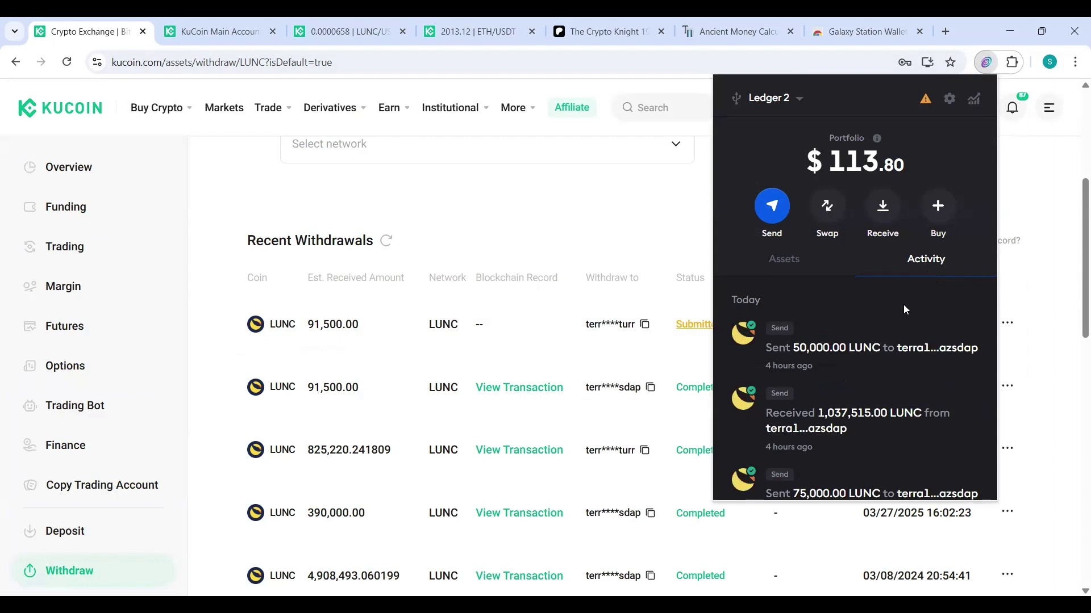
scroll(923, 354, "down", 1)
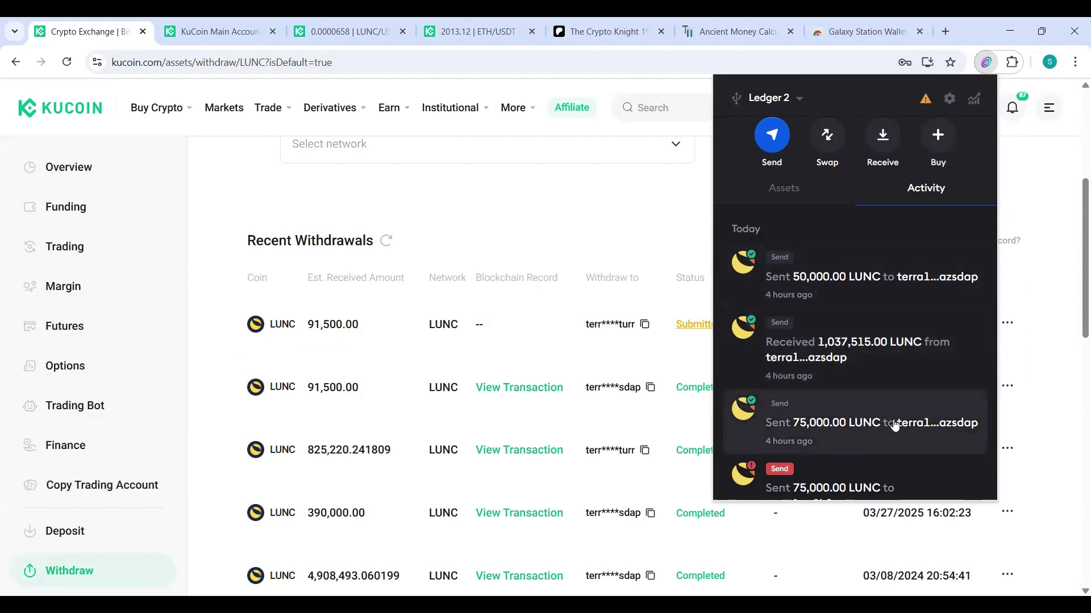
scroll(895, 425, "down", 1)
scroll(895, 425, "up", 2)
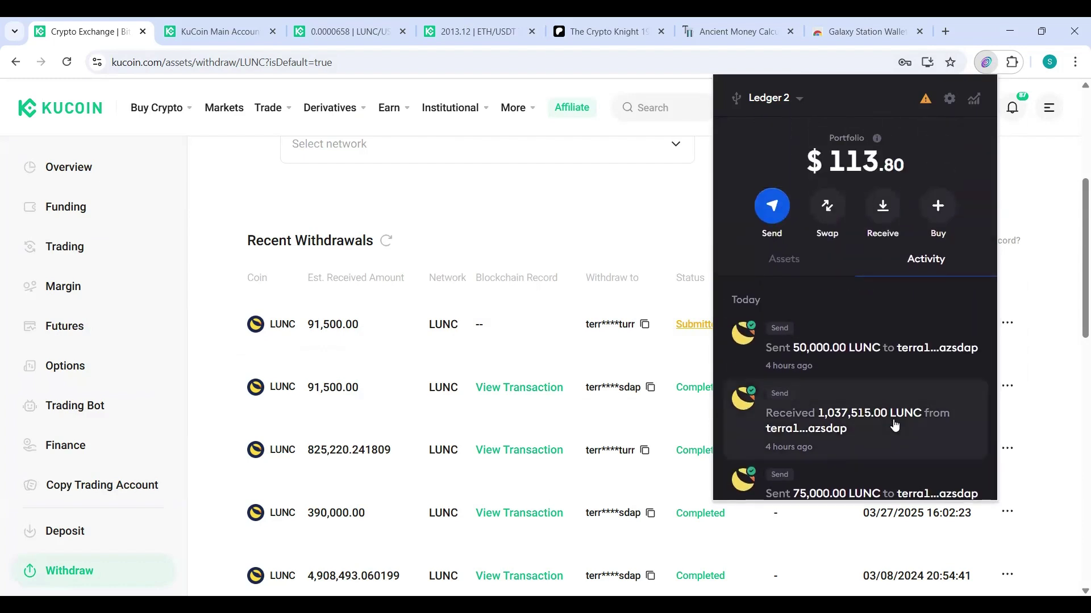
left_click(1029, 176)
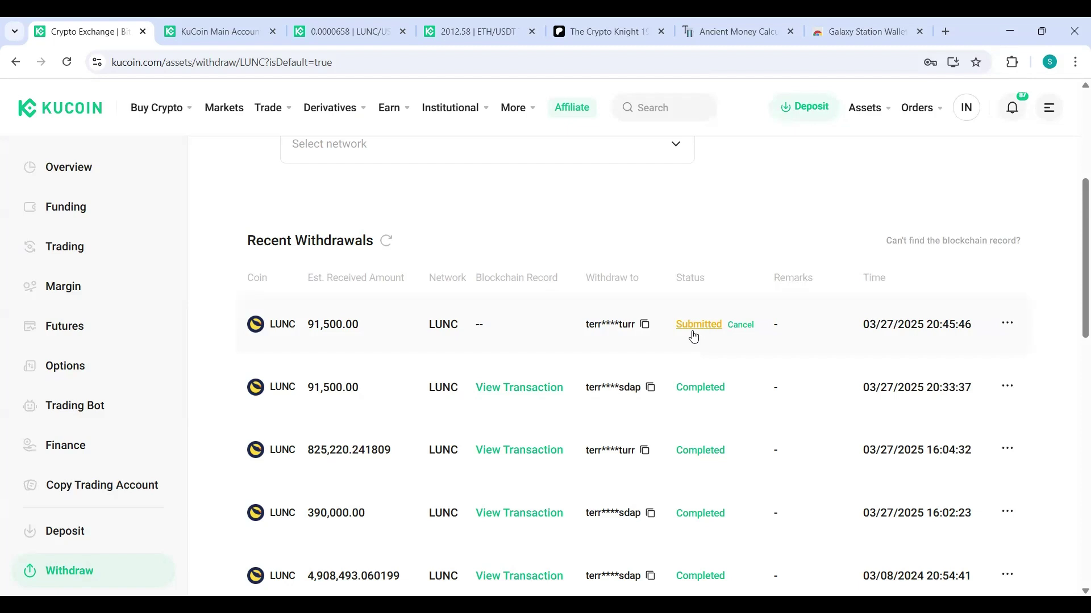
Reopen Galaxy Station Wallet's Activity tab to confirm the 91,500.00 LUNC just received.
left_click(1012, 62)
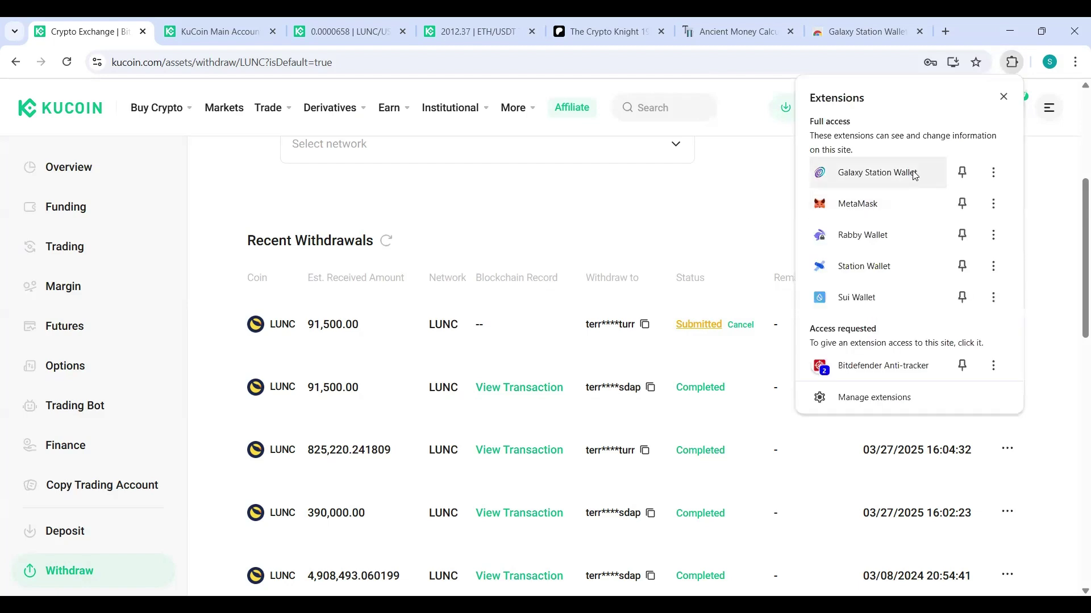
left_click(913, 175)
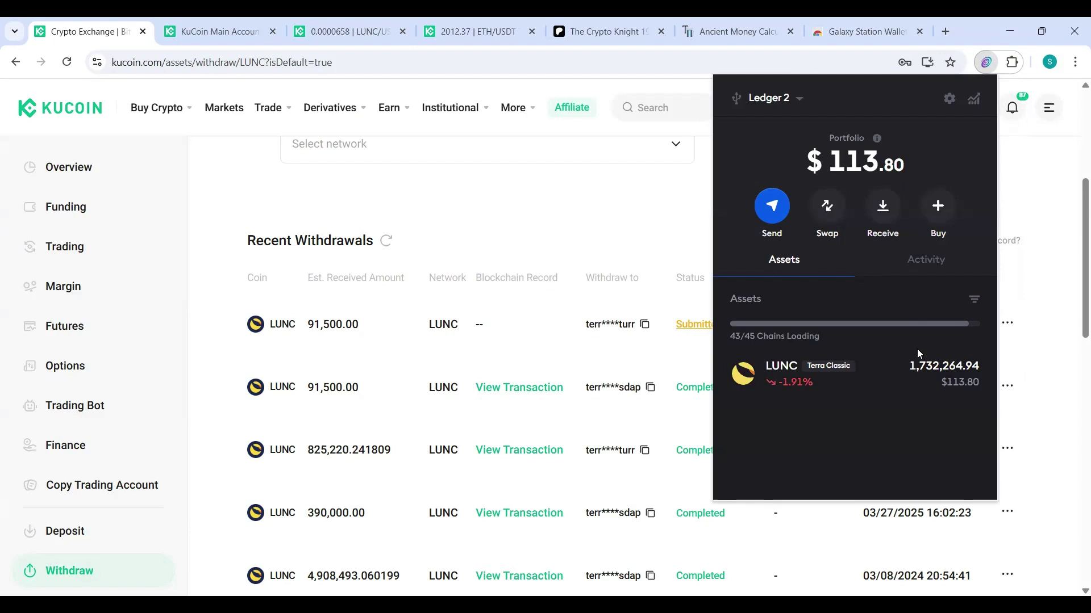
left_click(928, 262)
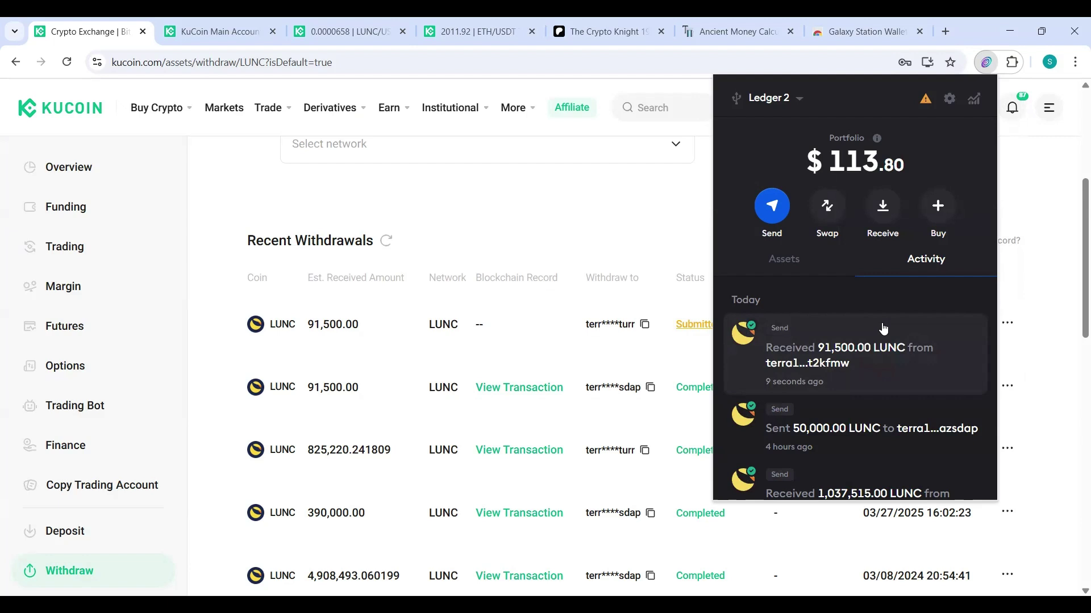
Reopen Galaxy Station Wallet to view the LUNC balance of 1,823,764.94, worth $119.82.
left_click(1030, 195)
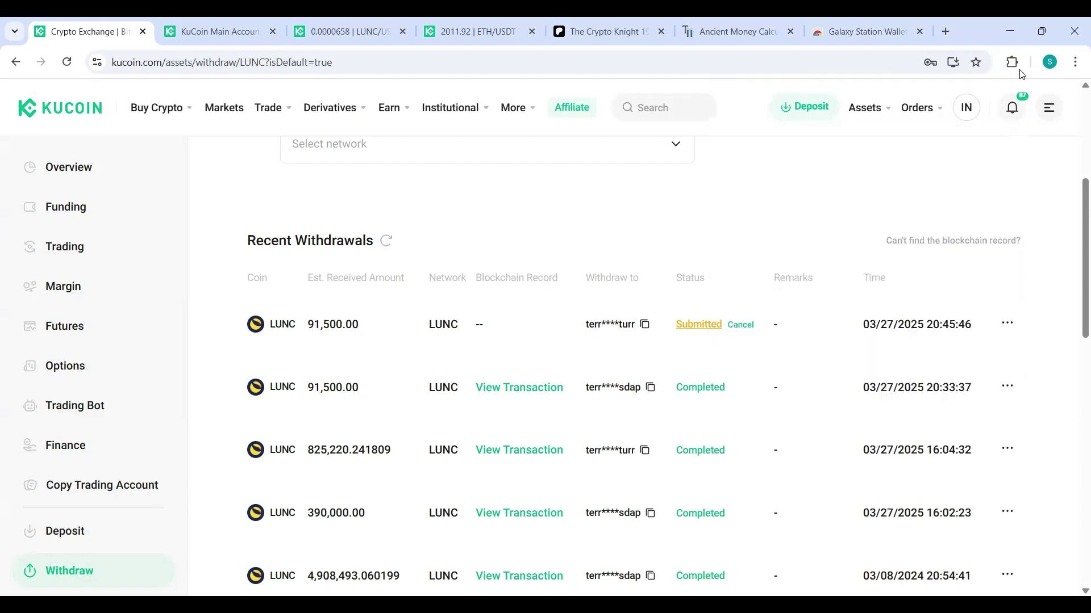
left_click(1012, 62)
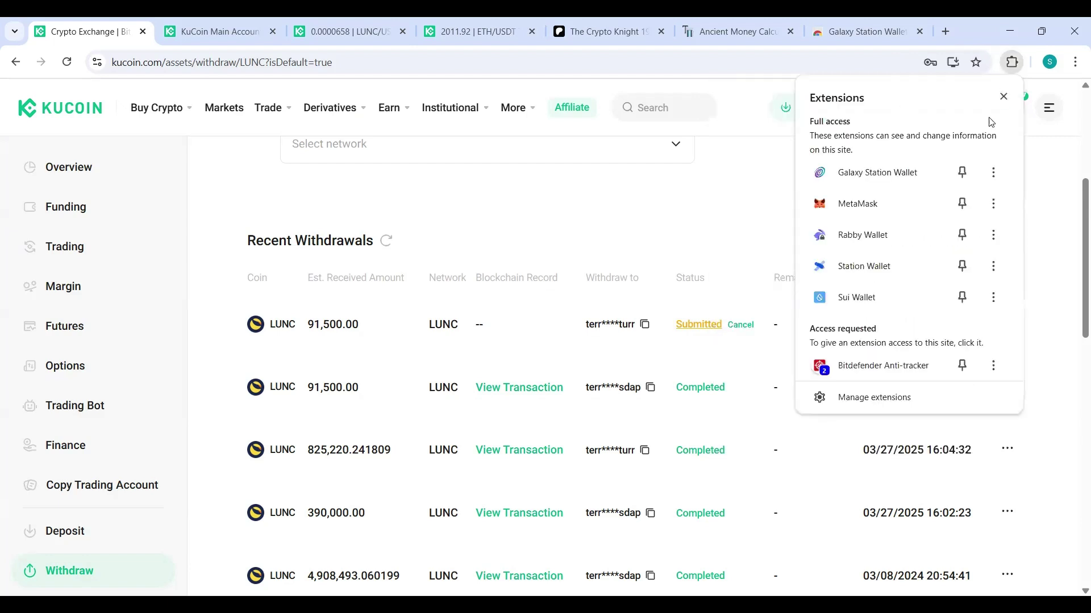
left_click(929, 180)
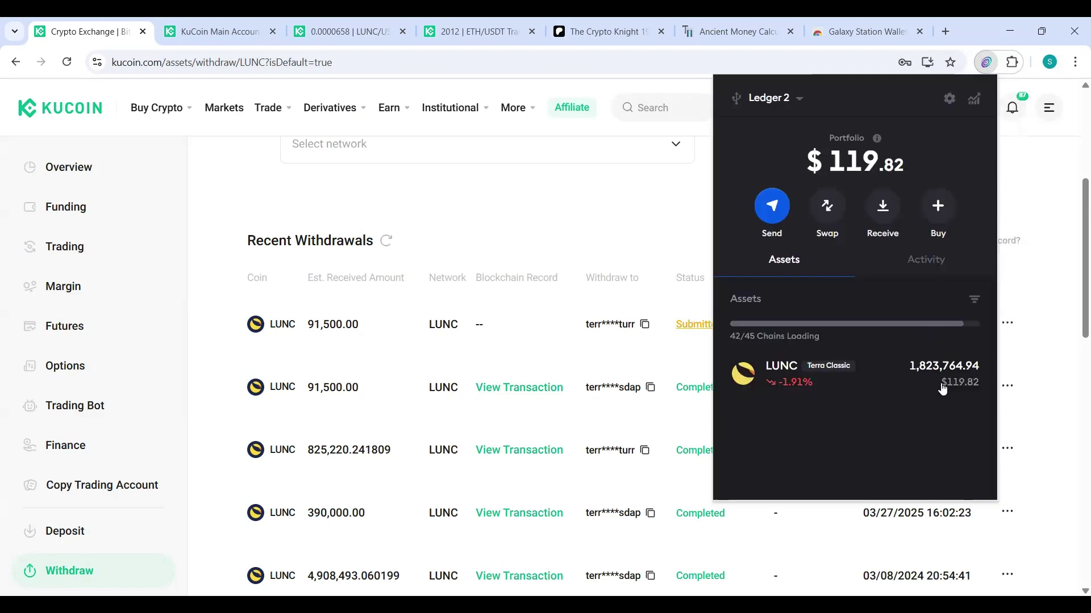